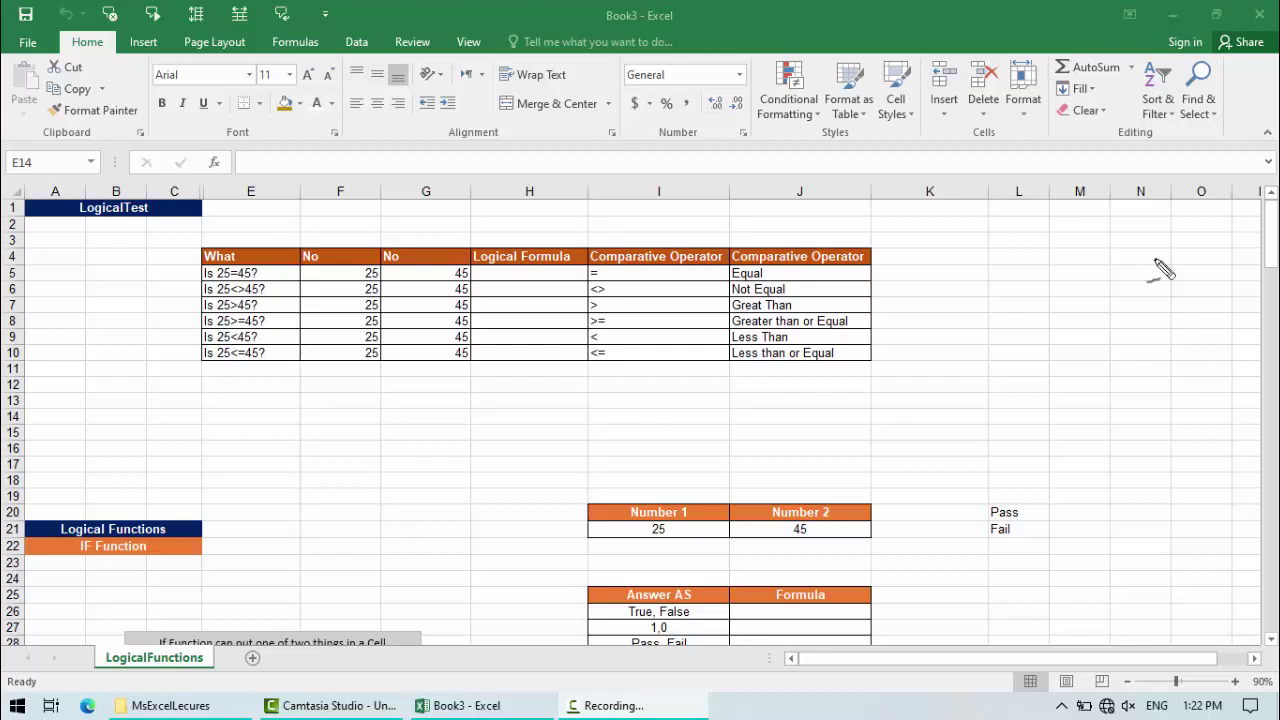
# Step: Mark the Comparative Operator header and add circled handwritten notes beside the table
pyautogui.moveTo(938, 230)
pyautogui.mouseDown()
pyautogui.moveTo(860, 257)
pyautogui.moveTo(712, 246)
pyautogui.moveTo(836, 228)
pyautogui.mouseUp()
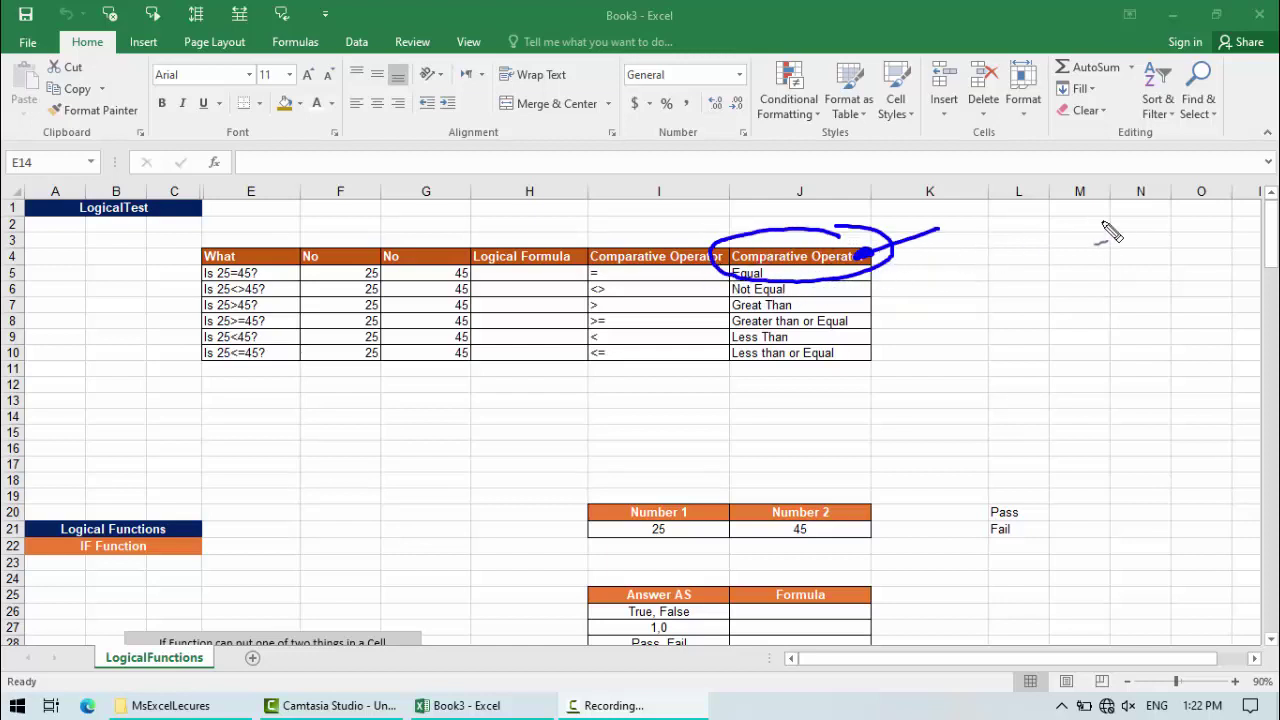
pyautogui.moveTo(1110, 228); pyautogui.dragTo(1038, 261)
pyautogui.moveTo(1112, 290); pyautogui.dragTo(1068, 292)
pyautogui.click(1092, 274)
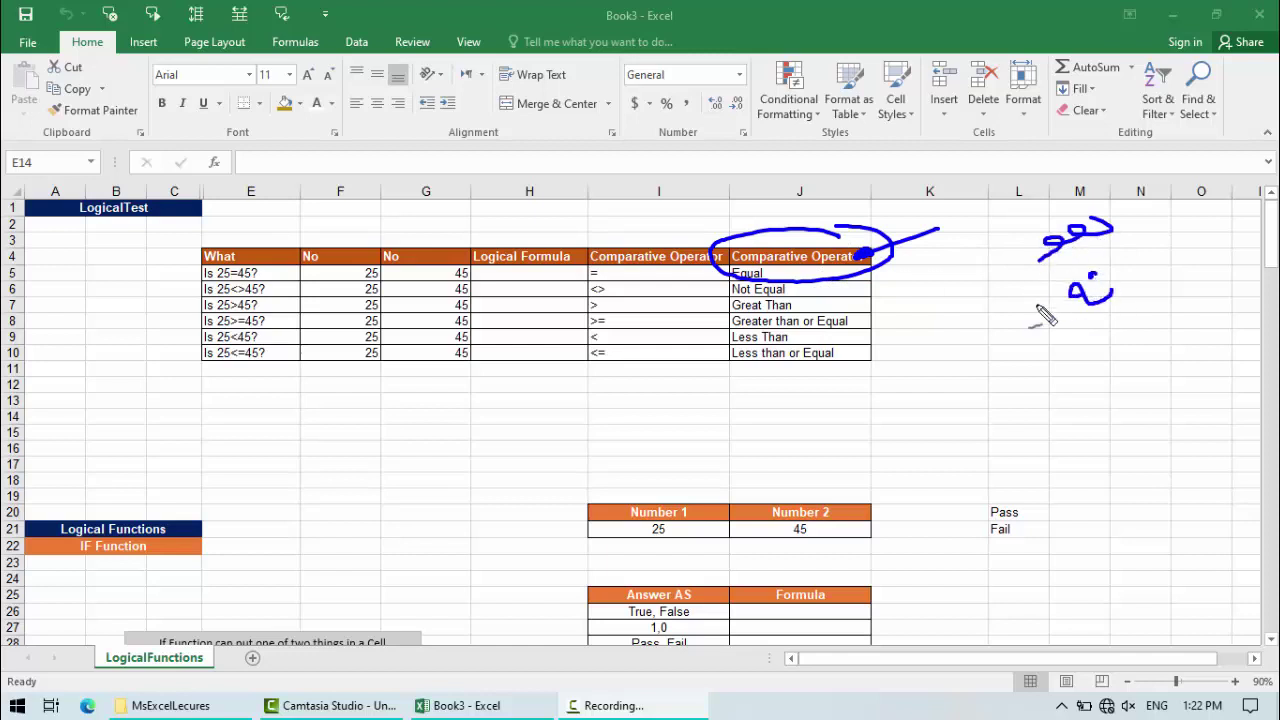
pyautogui.moveTo(1112, 204); pyautogui.dragTo(1130, 236)
pyautogui.moveTo(1095, 270); pyautogui.dragTo(1140, 286)
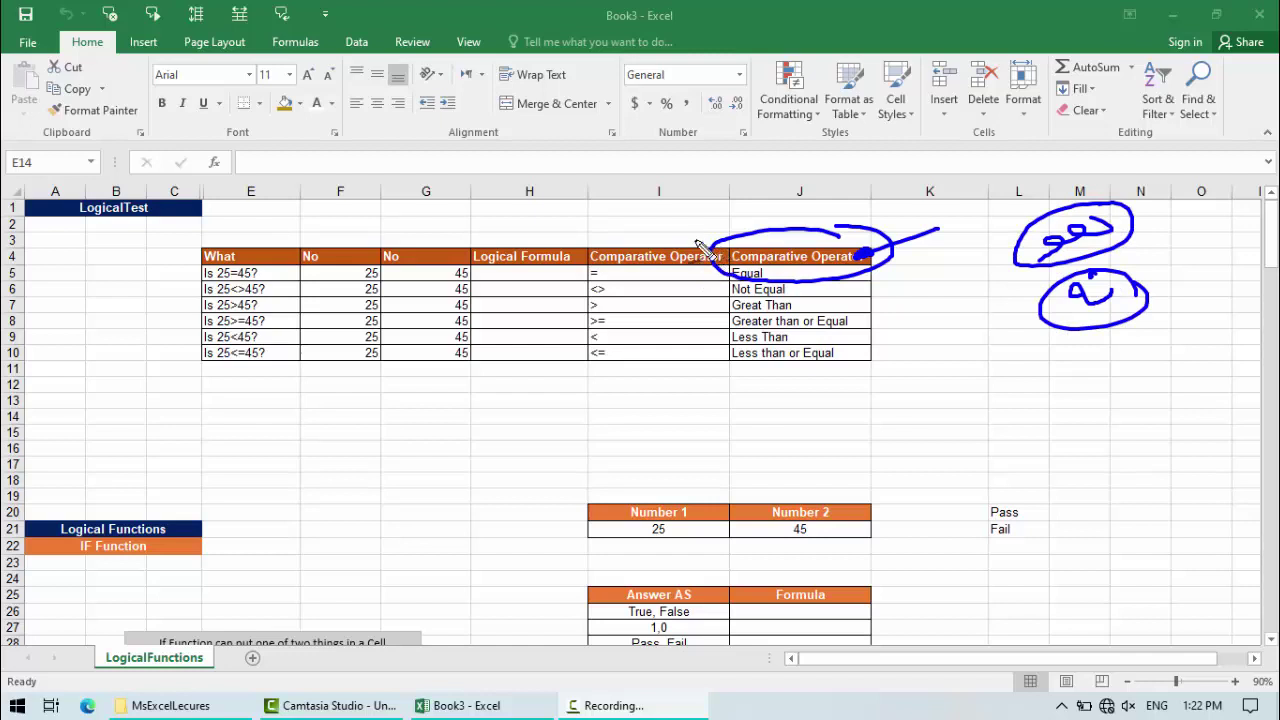
# Step: Write and circle True/False above the table with arrows, circle the LogicalTest title, then erase all ink
pyautogui.moveTo(674, 232)
pyautogui.mouseDown()
pyautogui.moveTo(690, 228)
pyautogui.moveTo(654, 232)
pyautogui.moveTo(662, 198)
pyautogui.moveTo(712, 200)
pyautogui.moveTo(784, 170)
pyautogui.moveTo(800, 142)
pyautogui.moveTo(862, 160)
pyautogui.moveTo(878, 148)
pyautogui.mouseUp()
pyautogui.moveTo(906, 118)
pyautogui.mouseDown()
pyautogui.moveTo(640, 180)
pyautogui.moveTo(832, 184)
pyautogui.mouseUp()
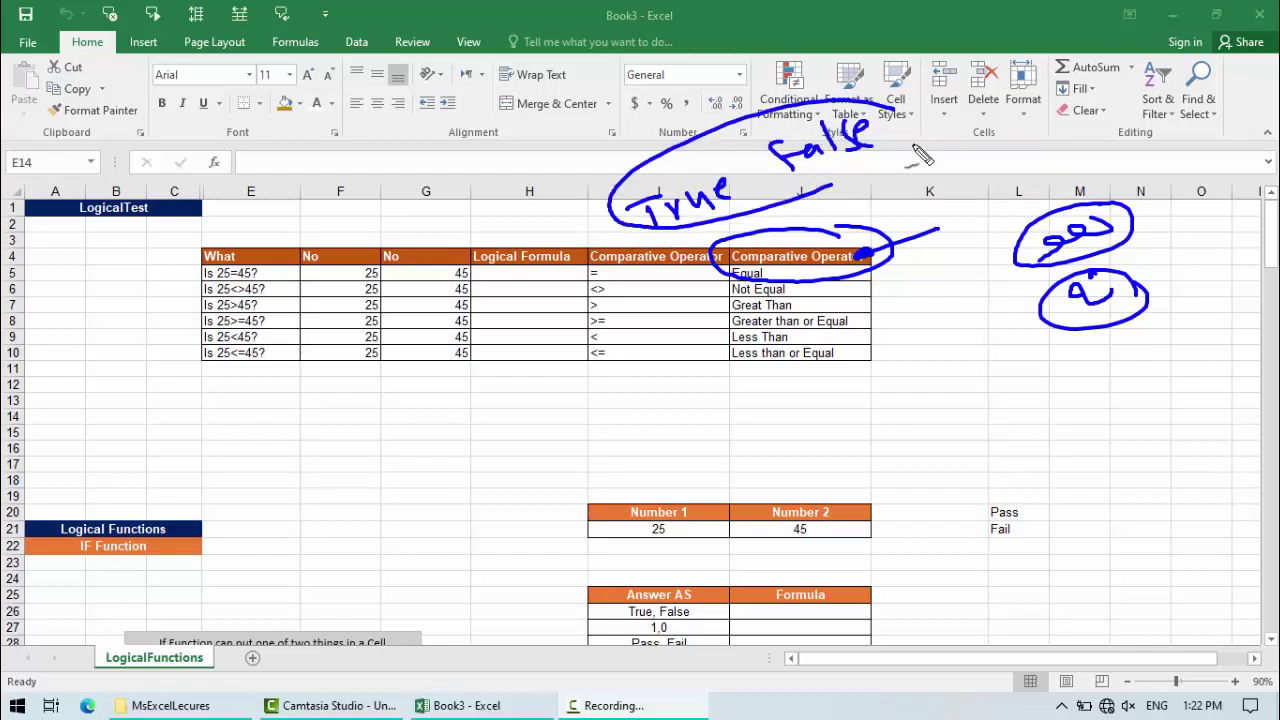
pyautogui.moveTo(920, 155); pyautogui.dragTo(890, 100)
pyautogui.moveTo(555, 115); pyautogui.dragTo(630, 165)
pyautogui.moveTo(736, 65); pyautogui.dragTo(790, 108)
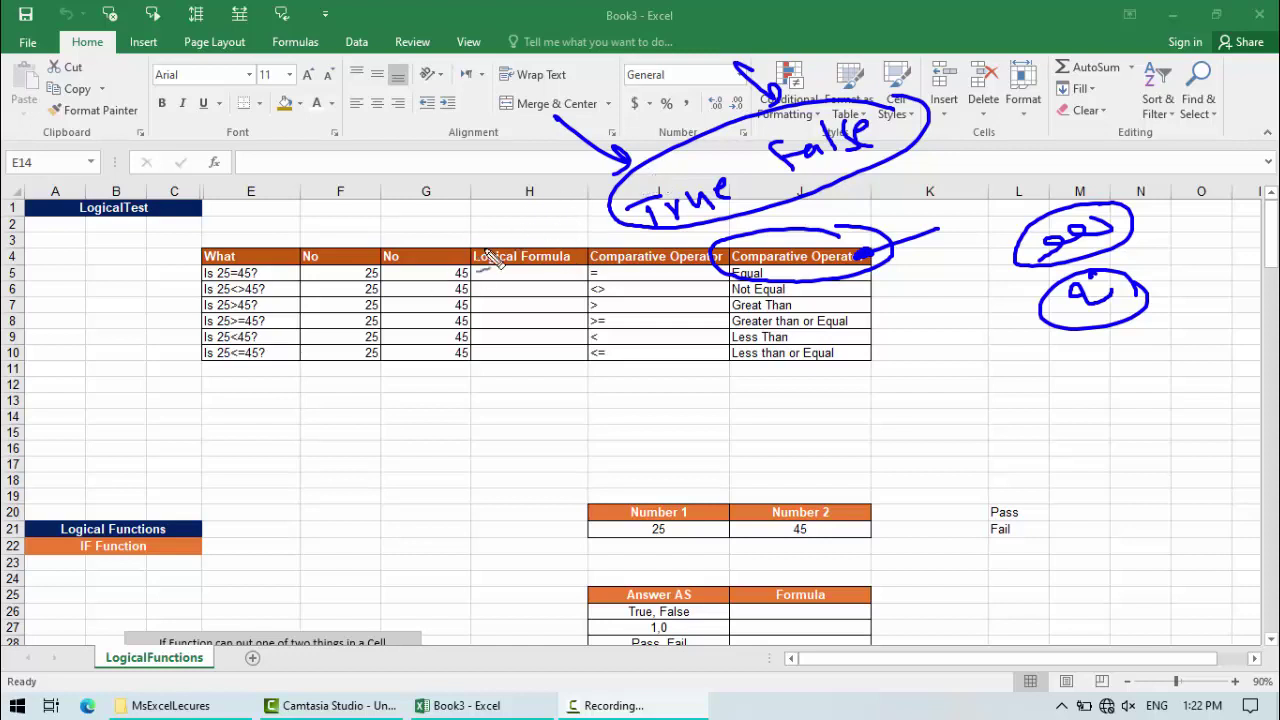
pyautogui.moveTo(77, 209); pyautogui.dragTo(92, 190)
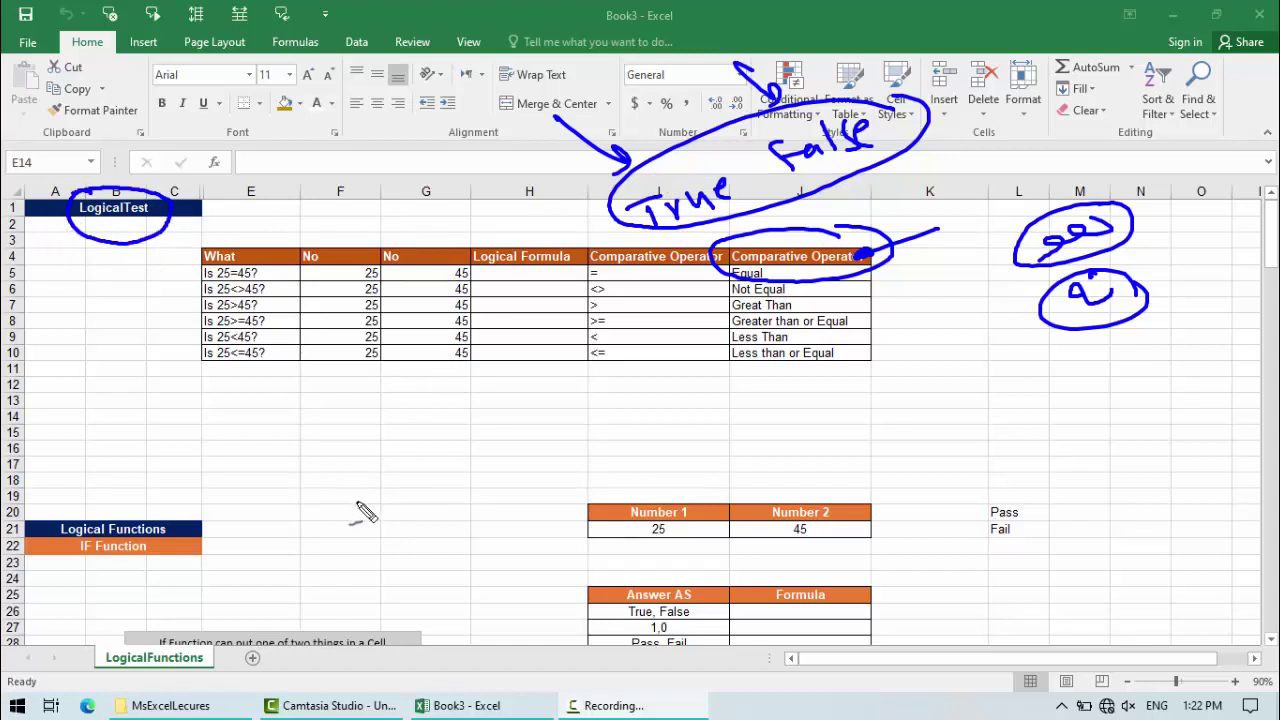
pyautogui.press('Escape')
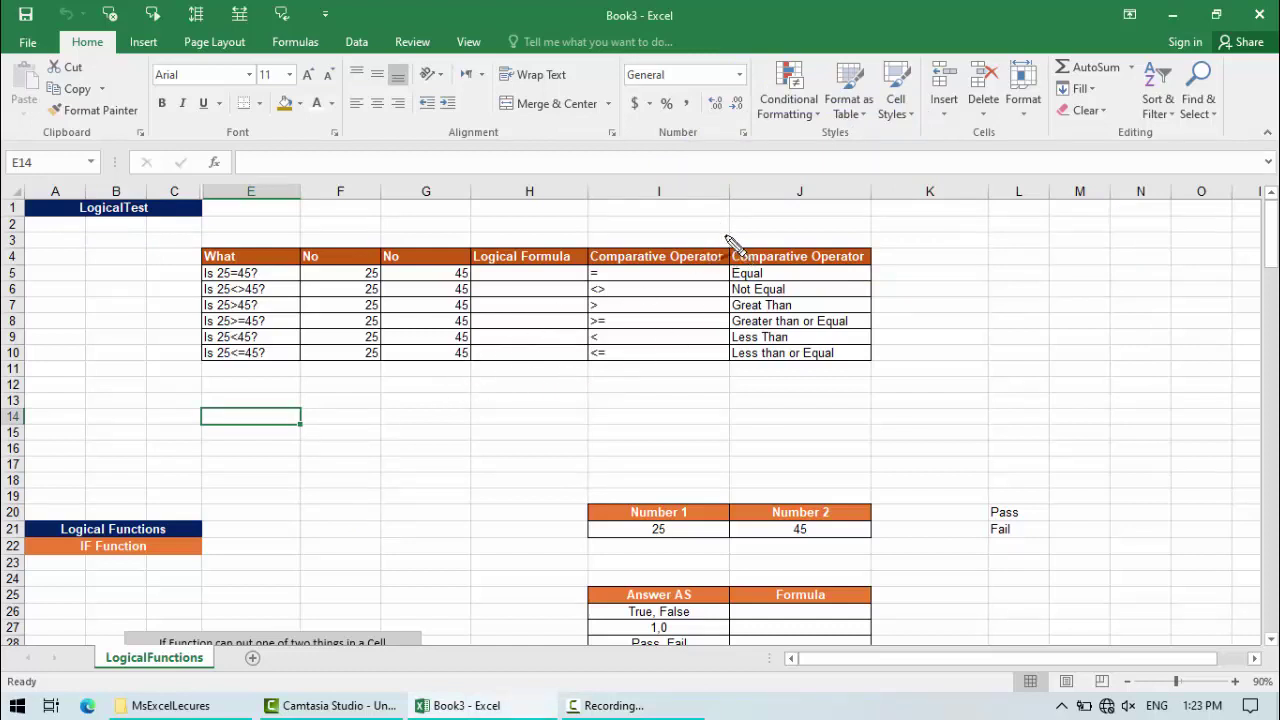
# Step: In red, mark the Comparative Operator header, arrow the Is 25=45? row, and circle 25 and 45
pyautogui.moveTo(733, 243); pyautogui.dragTo(592, 242)
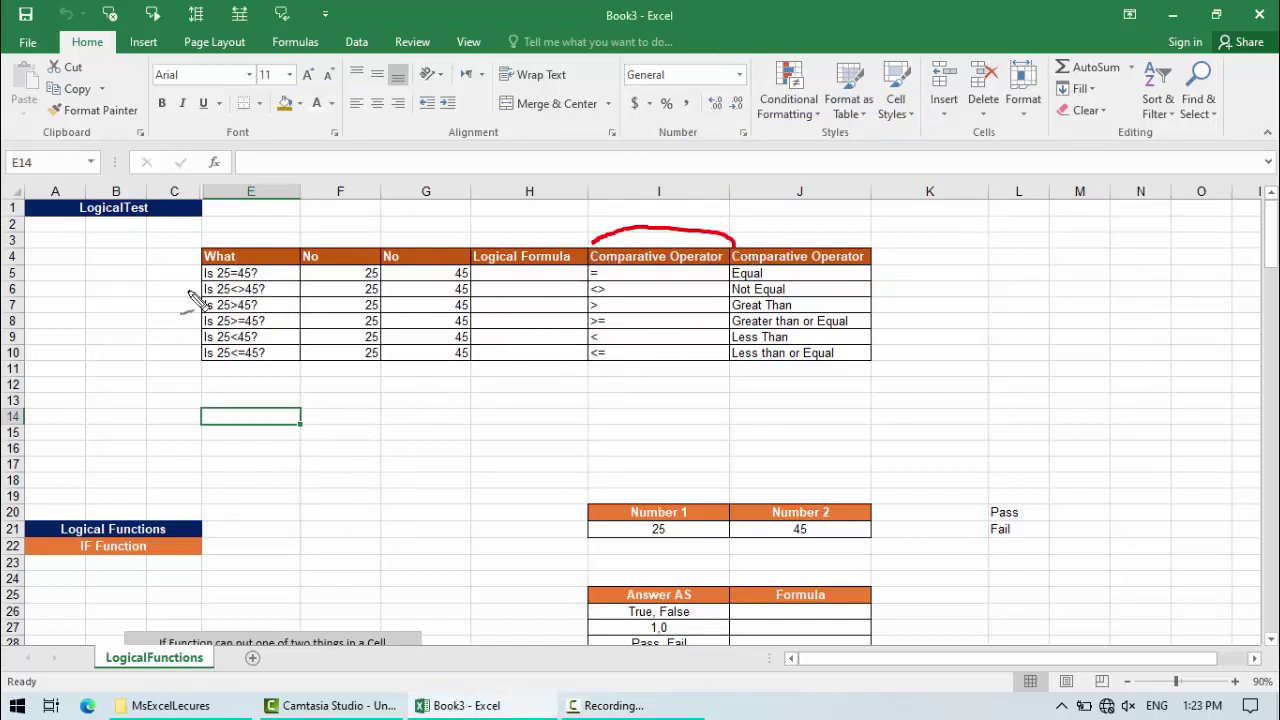
pyautogui.moveTo(108, 284); pyautogui.dragTo(176, 286)
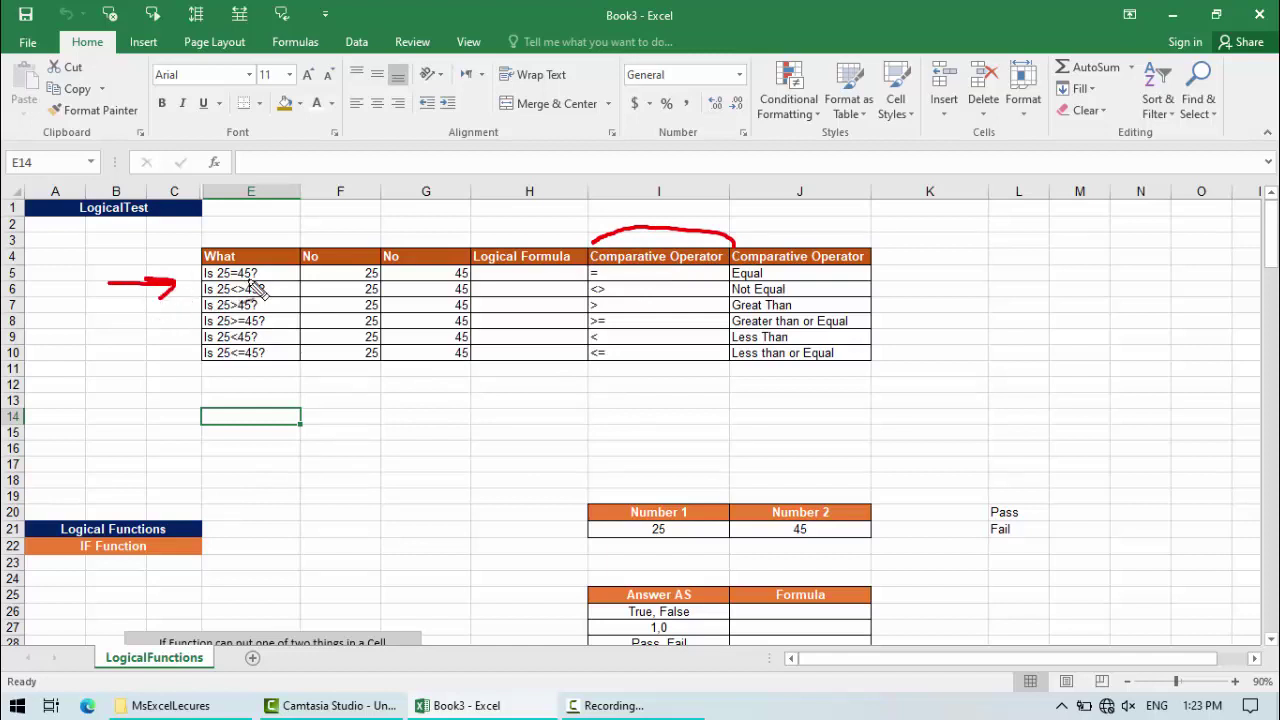
pyautogui.moveTo(378, 264)
pyautogui.mouseDown()
pyautogui.moveTo(356, 278)
pyautogui.moveTo(376, 262)
pyautogui.mouseUp()
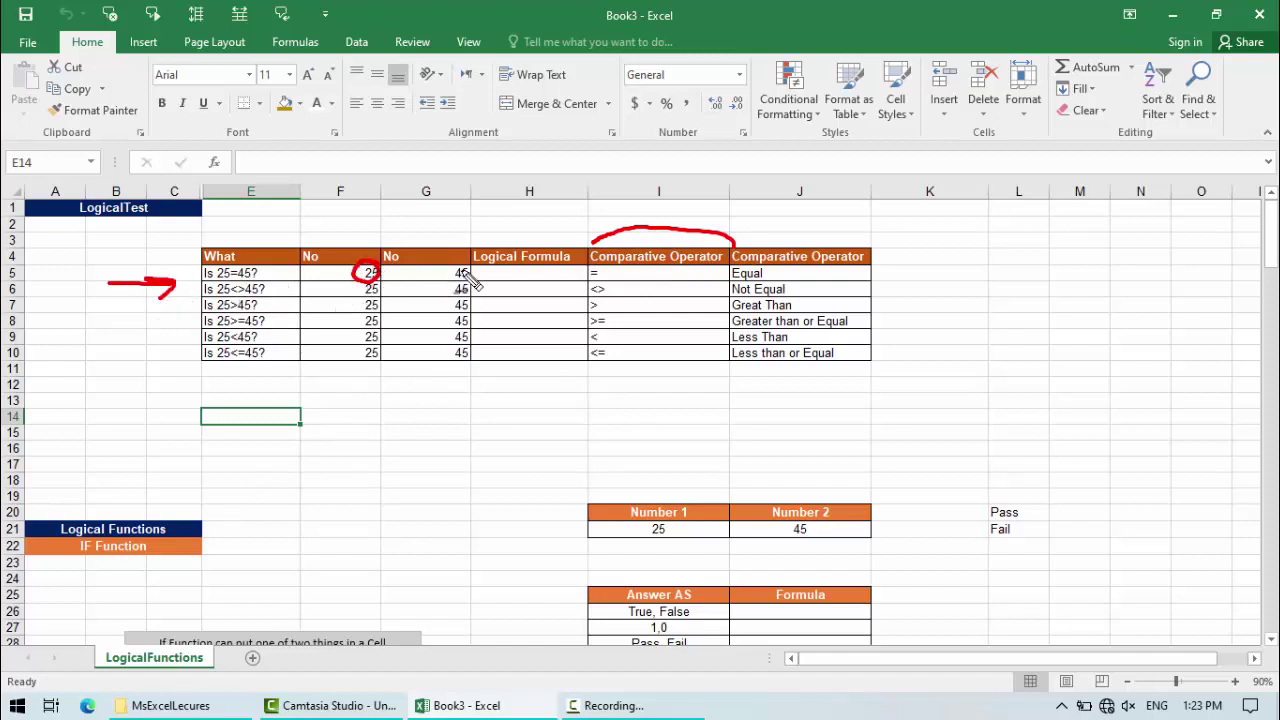
pyautogui.moveTo(464, 272); pyautogui.dragTo(470, 264)
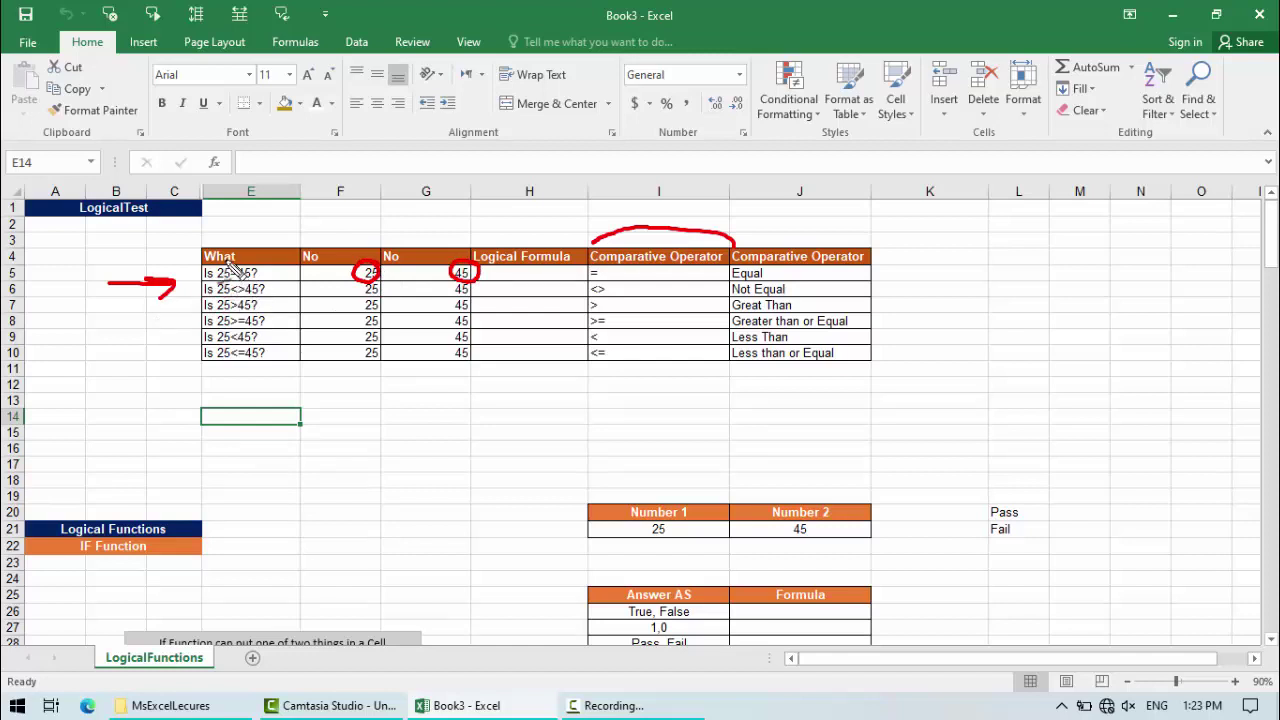
pyautogui.moveTo(244, 300); pyautogui.dragTo(251, 283)
# Step: Circle the =, <> and >= operators, arrow from Equal to =, and begin writing 10>5
pyautogui.moveTo(601, 267); pyautogui.dragTo(606, 268)
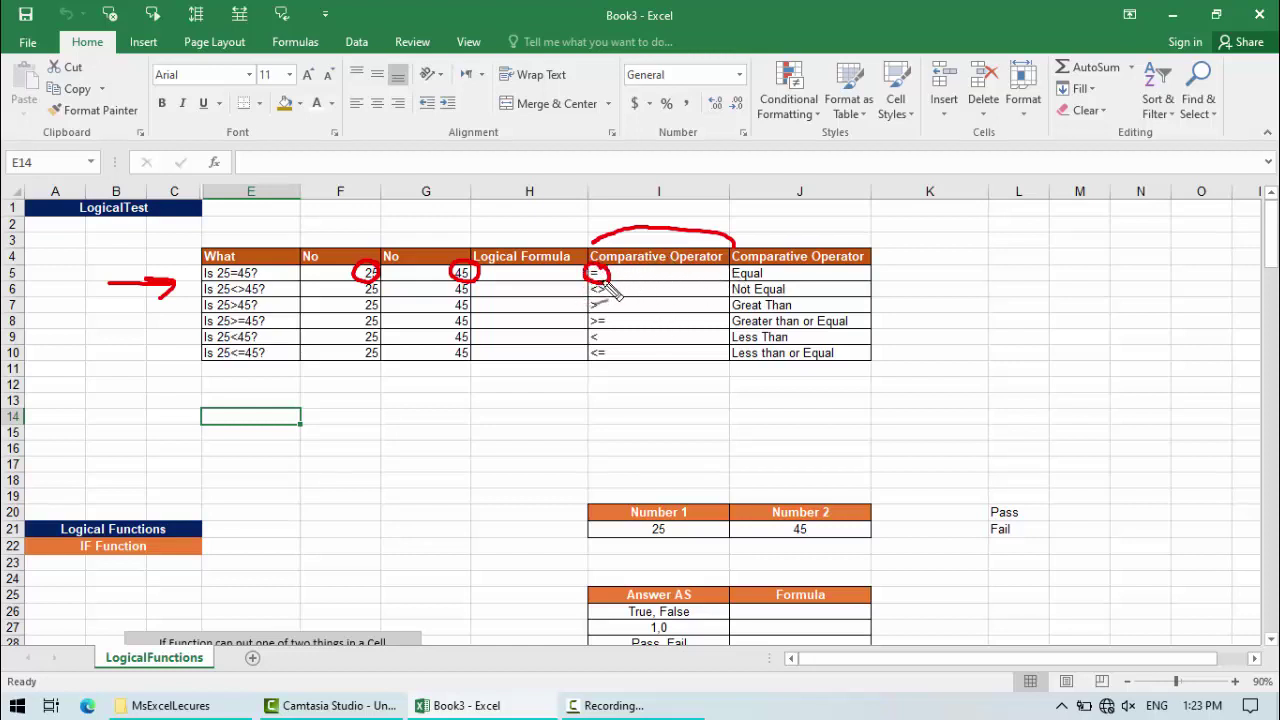
pyautogui.moveTo(610, 284); pyautogui.dragTo(620, 285)
pyautogui.moveTo(724, 272)
pyautogui.mouseDown()
pyautogui.moveTo(680, 278)
pyautogui.moveTo(689, 291)
pyautogui.mouseUp()
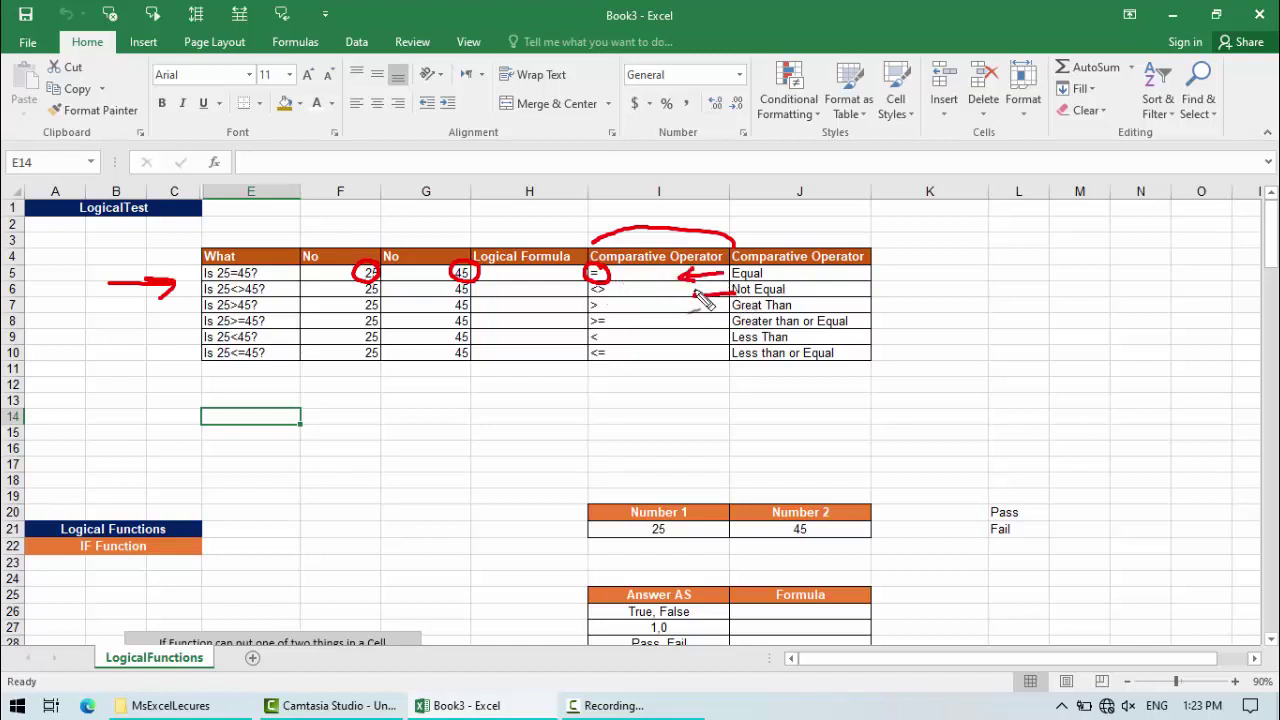
pyautogui.moveTo(598, 287); pyautogui.dragTo(622, 288)
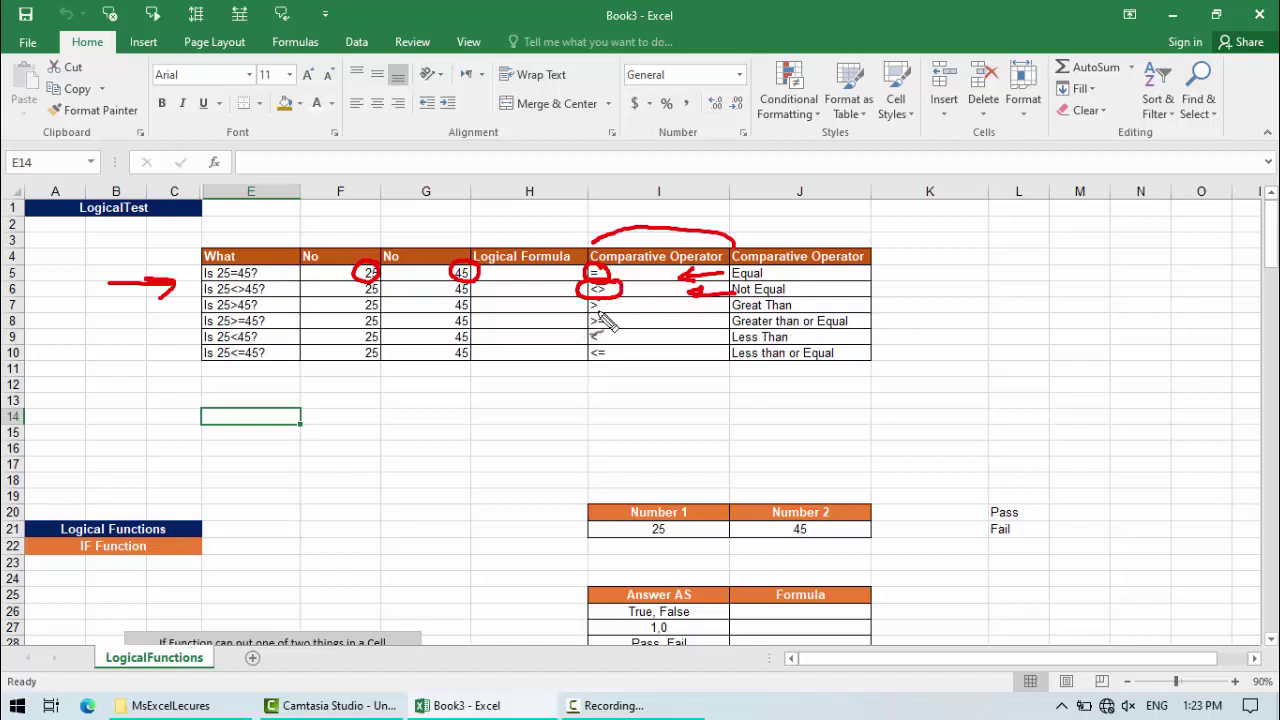
pyautogui.moveTo(612, 310)
pyautogui.mouseDown()
pyautogui.moveTo(578, 322)
pyautogui.moveTo(617, 318)
pyautogui.mouseUp()
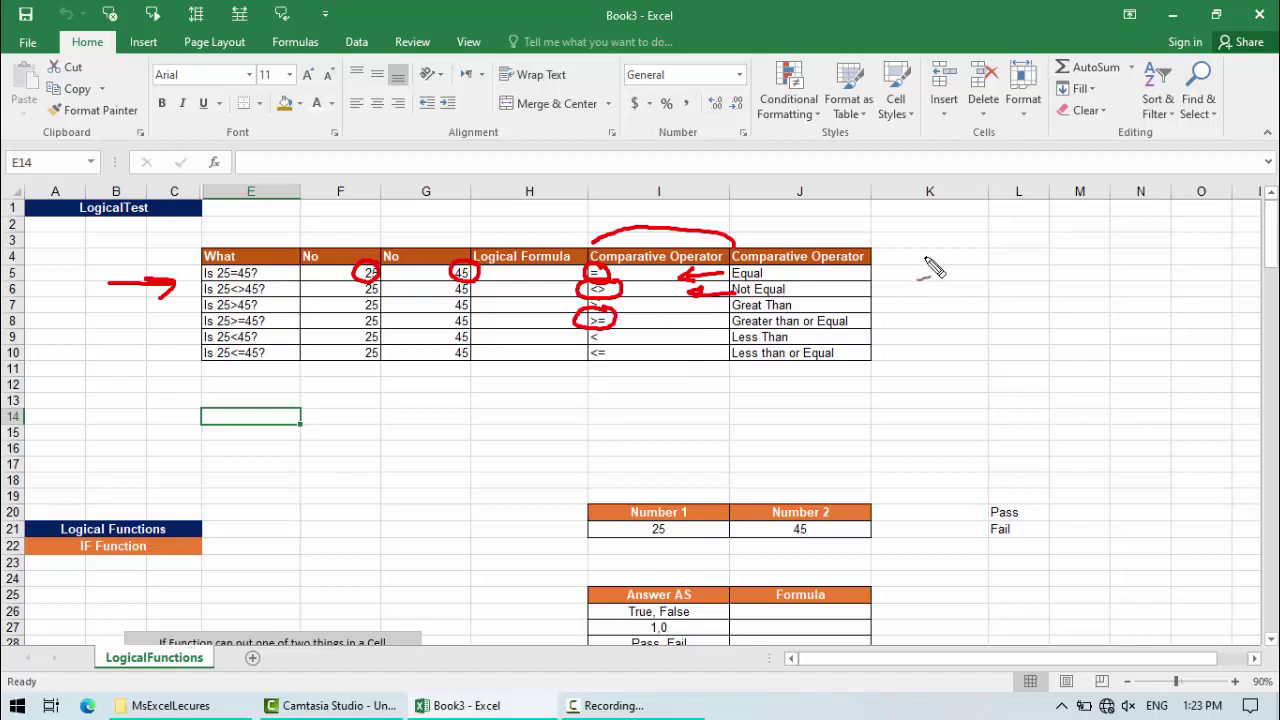
pyautogui.moveTo(926, 255); pyautogui.dragTo(938, 283)
pyautogui.moveTo(1025, 248)
pyautogui.mouseDown()
pyautogui.moveTo(1025, 272)
pyautogui.moveTo(1040, 254)
pyautogui.moveTo(1066, 282)
pyautogui.mouseUp()
# Step: Finish the handwritten 10>5 and write the 10>=15 and 10<=15 examples beside the table
pyautogui.moveTo(1122, 236)
pyautogui.mouseDown()
pyautogui.moveTo(1102, 282)
pyautogui.moveTo(1126, 240)
pyautogui.mouseUp()
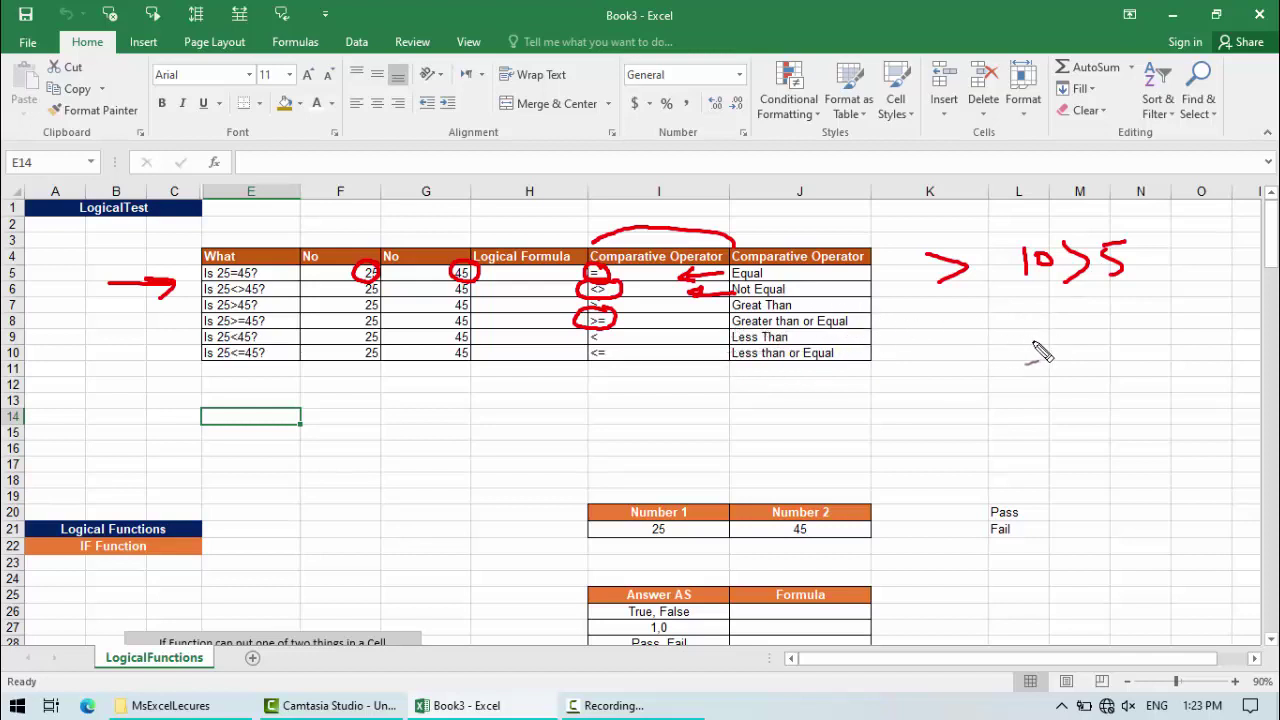
pyautogui.moveTo(1009, 324)
pyautogui.mouseDown()
pyautogui.moveTo(1008, 343)
pyautogui.moveTo(1030, 330)
pyautogui.mouseUp()
pyautogui.moveTo(1045, 318)
pyautogui.mouseDown()
pyautogui.moveTo(1047, 347)
pyautogui.moveTo(1073, 347)
pyautogui.mouseUp()
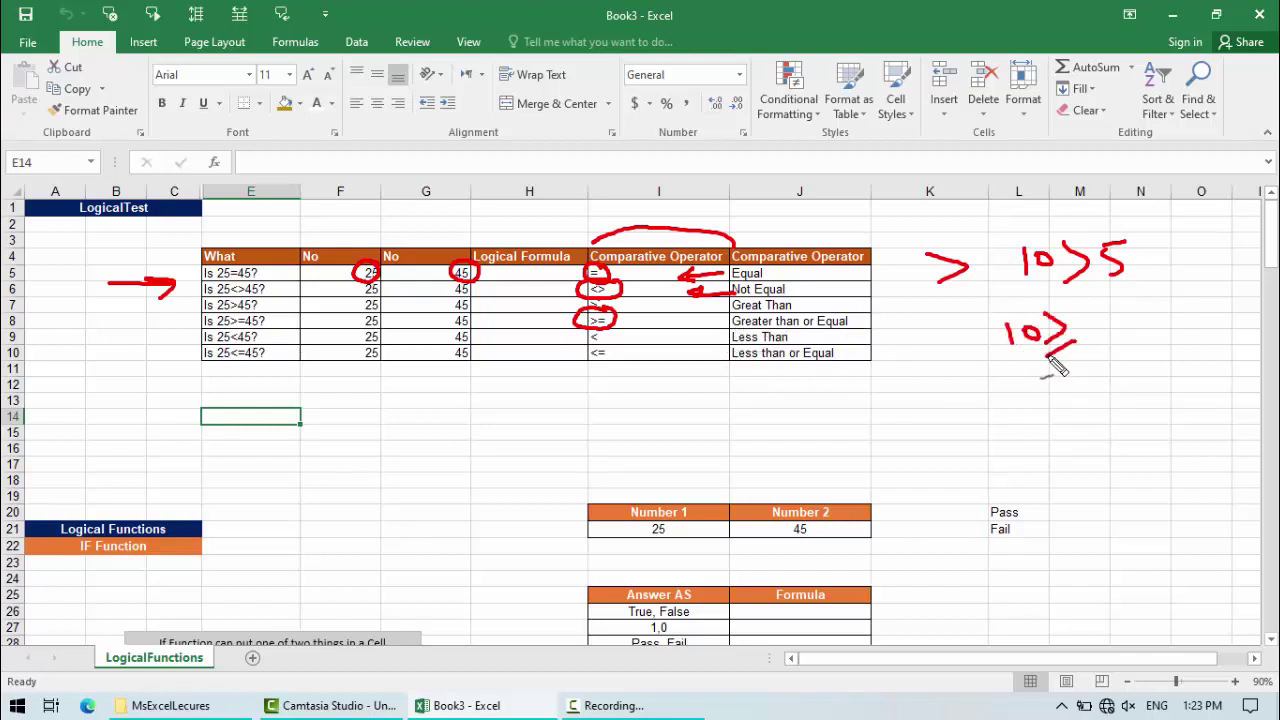
pyautogui.moveTo(1009, 382)
pyautogui.mouseDown()
pyautogui.moveTo(1010, 405)
pyautogui.moveTo(1029, 386)
pyautogui.moveTo(1050, 402)
pyautogui.moveTo(1104, 394)
pyautogui.moveTo(1102, 383)
pyautogui.mouseUp()
pyautogui.moveTo(1180, 368); pyautogui.dragTo(1166, 390)
pyautogui.moveTo(1136, 392)
pyautogui.mouseDown()
pyautogui.moveTo(1160, 383)
pyautogui.moveTo(1121, 393)
pyautogui.mouseUp()
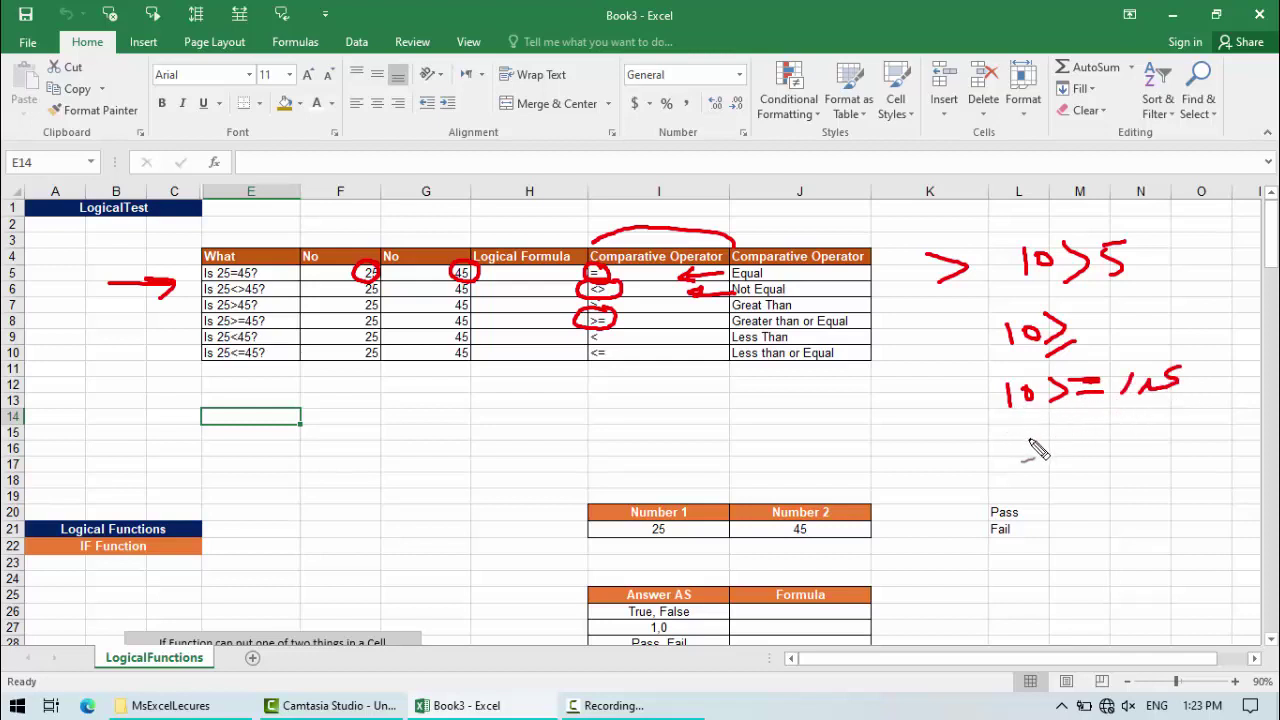
pyautogui.moveTo(1015, 435)
pyautogui.mouseDown()
pyautogui.moveTo(1015, 455)
pyautogui.moveTo(1036, 438)
pyautogui.moveTo(1076, 455)
pyautogui.moveTo(1104, 440)
pyautogui.mouseUp()
pyautogui.moveTo(1084, 452)
pyautogui.mouseDown()
pyautogui.moveTo(1150, 440)
pyautogui.moveTo(1160, 450)
pyautogui.moveTo(1128, 456)
pyautogui.mouseUp()
# Step: In blue ink, box the >= example, underline the <= example and add pointer arrows
pyautogui.press('b')
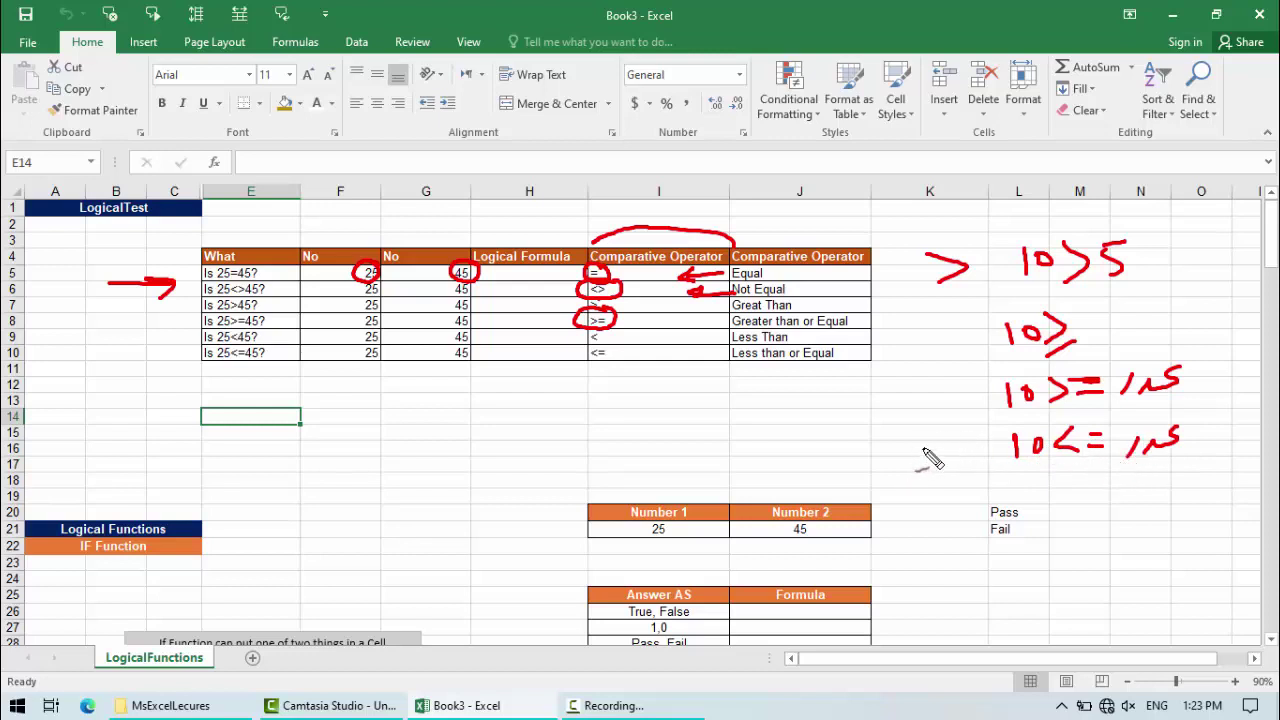
pyautogui.moveTo(1192, 405); pyautogui.dragTo(1192, 350)
pyautogui.moveTo(1187, 366); pyautogui.dragTo(1200, 364)
pyautogui.moveTo(1188, 420)
pyautogui.mouseDown()
pyautogui.moveTo(926, 372)
pyautogui.moveTo(1228, 366)
pyautogui.mouseUp()
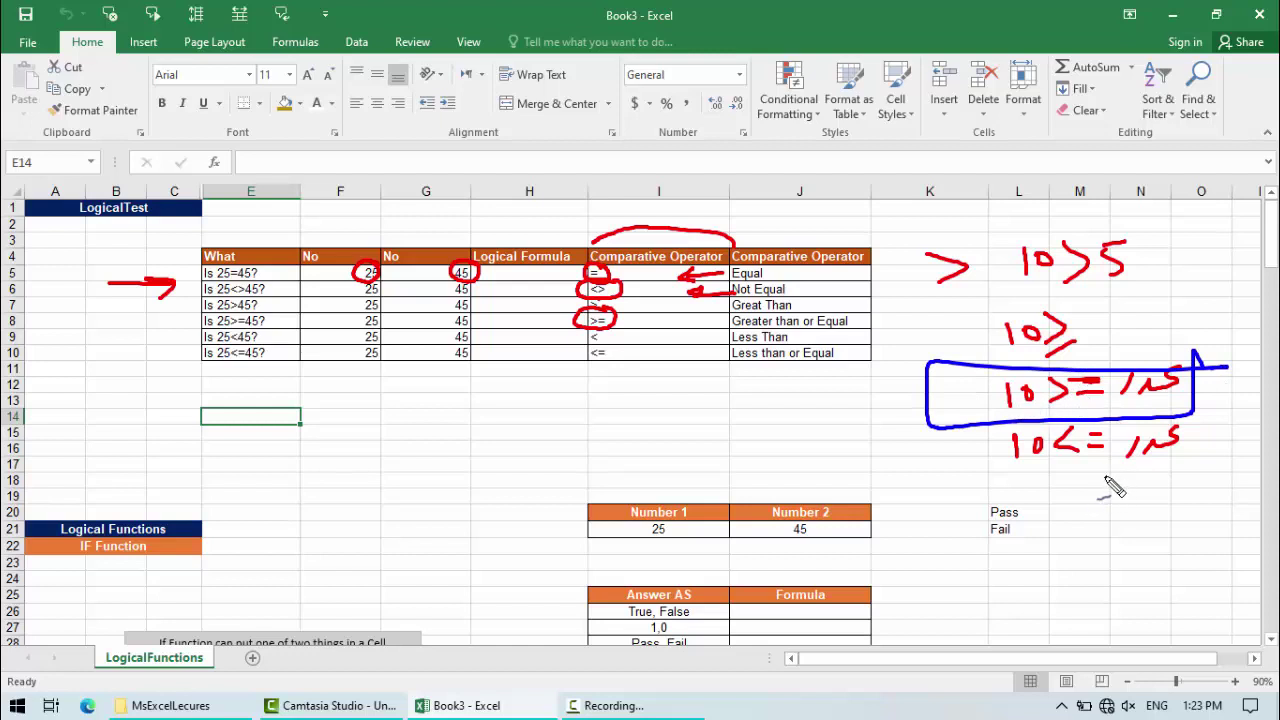
pyautogui.moveTo(1090, 478)
pyautogui.mouseDown()
pyautogui.moveTo(1166, 470)
pyautogui.moveTo(1110, 488)
pyautogui.moveTo(1160, 488)
pyautogui.mouseUp()
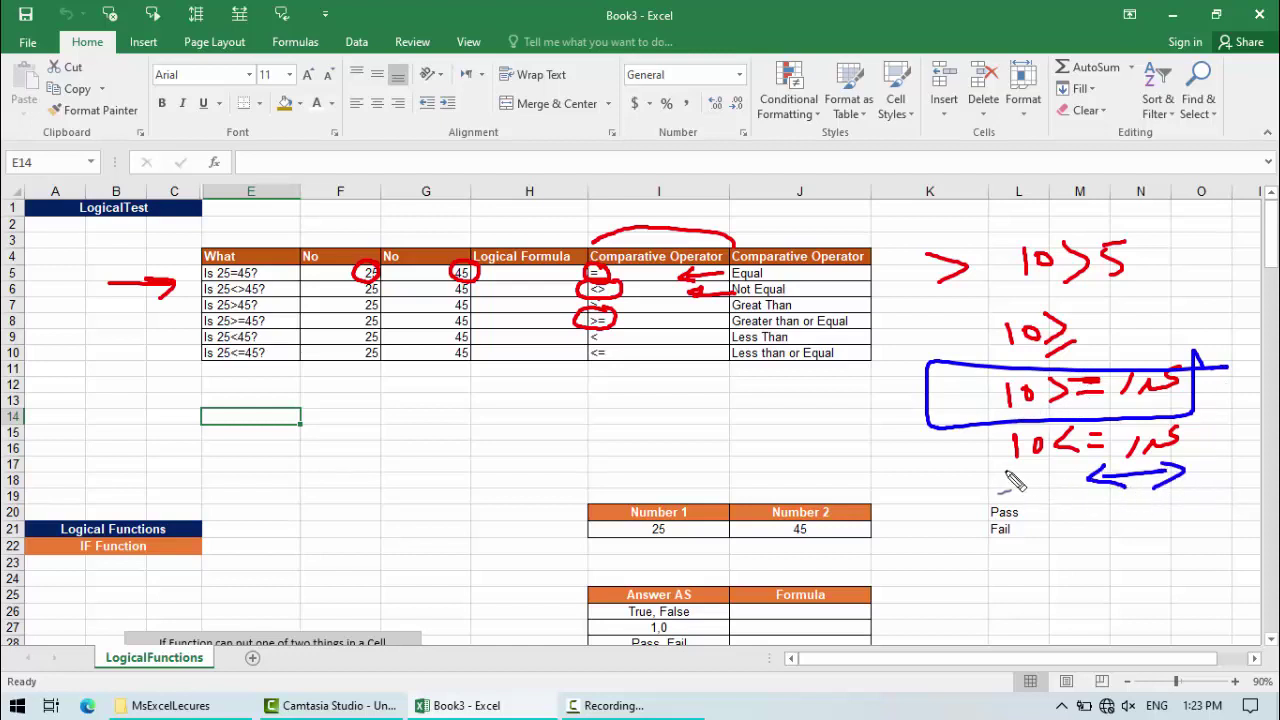
pyautogui.moveTo(922, 482)
pyautogui.mouseDown()
pyautogui.moveTo(990, 468)
pyautogui.moveTo(962, 486)
pyautogui.mouseUp()
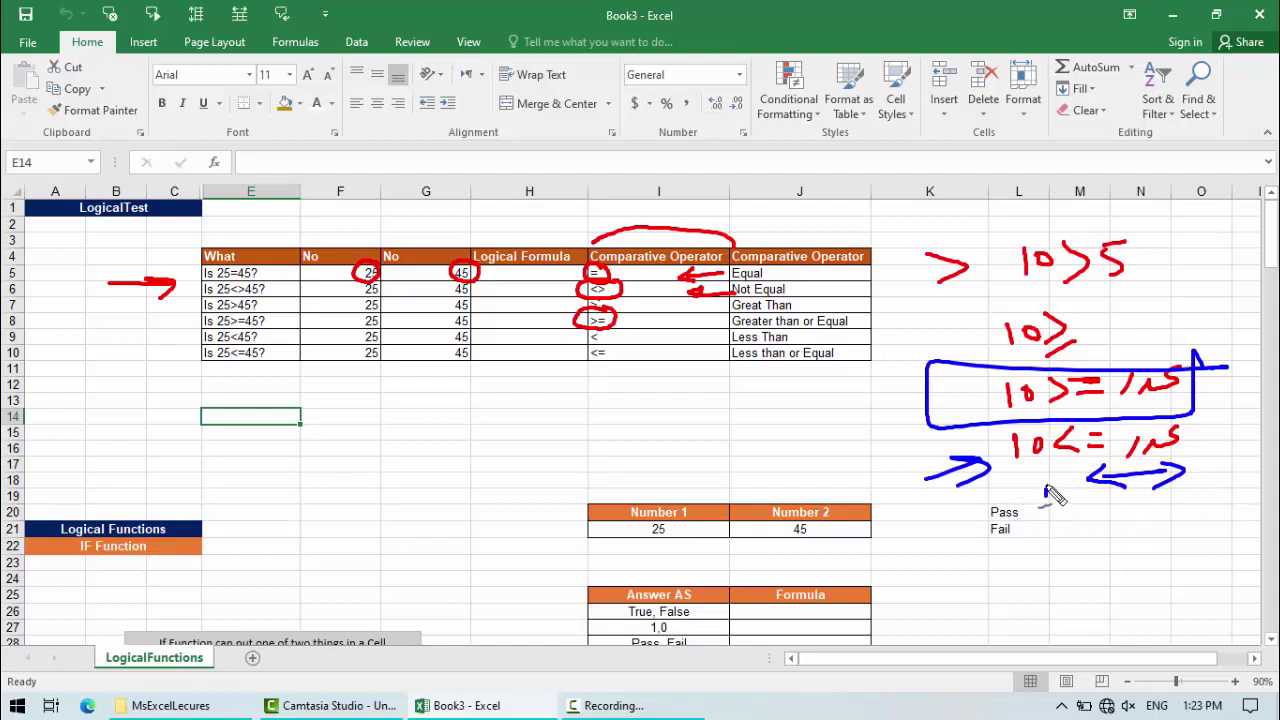
# Step: Handwrite 10, 11 and 12 below the examples and circle the 10
pyautogui.moveTo(1046, 486); pyautogui.dragTo(1046, 512)
pyautogui.moveTo(1064, 488); pyautogui.dragTo(1056, 588)
pyautogui.moveTo(1060, 572); pyautogui.dragTo(1080, 592)
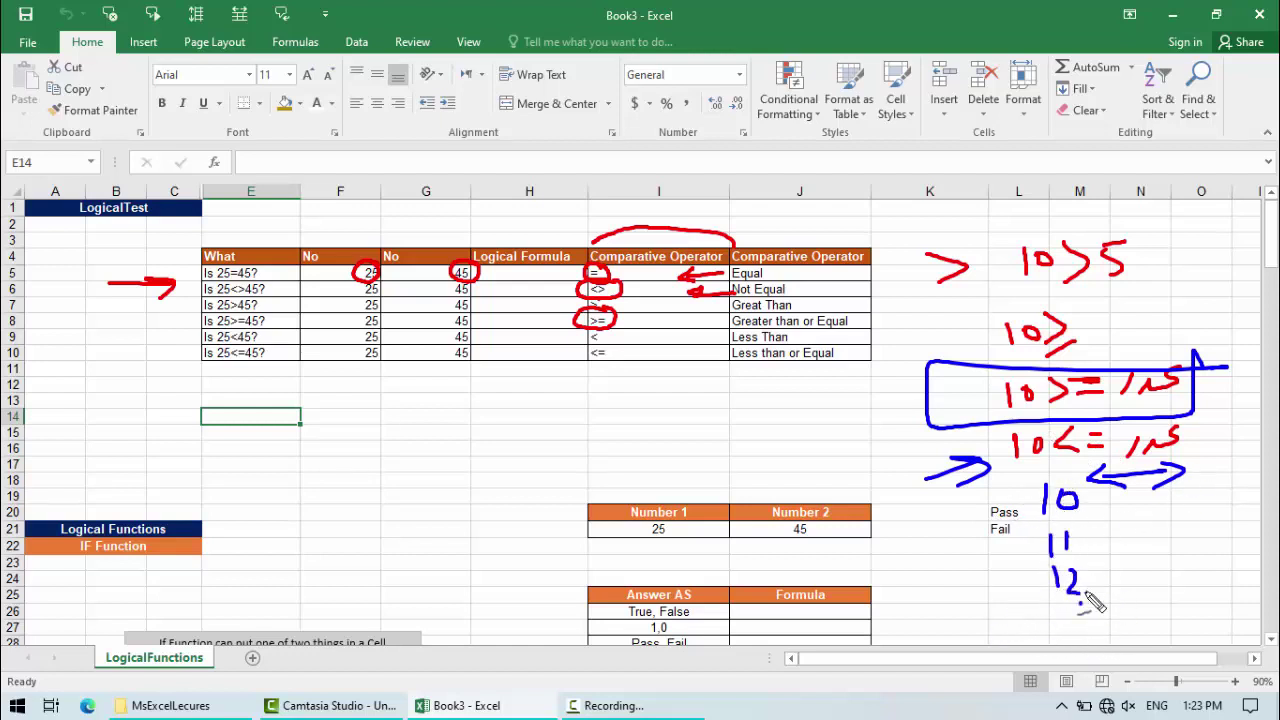
pyautogui.moveTo(1110, 490)
pyautogui.mouseDown()
pyautogui.moveTo(1030, 497)
pyautogui.moveTo(1018, 477)
pyautogui.mouseUp()
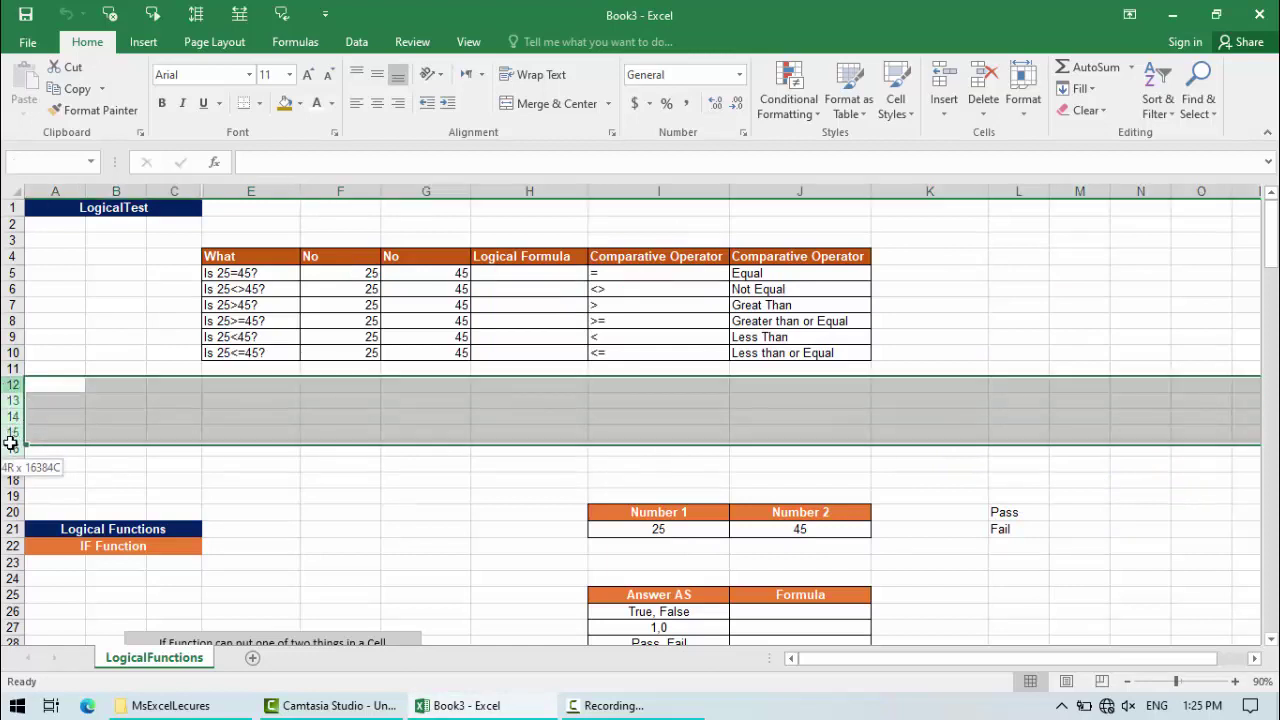
# Step: Insert blank rows at rows 12–17 twice, pushing the Logical Functions section down
pyautogui.moveTo(8, 384); pyautogui.dragTo(10, 464)
pyautogui.rightClick(10, 384)
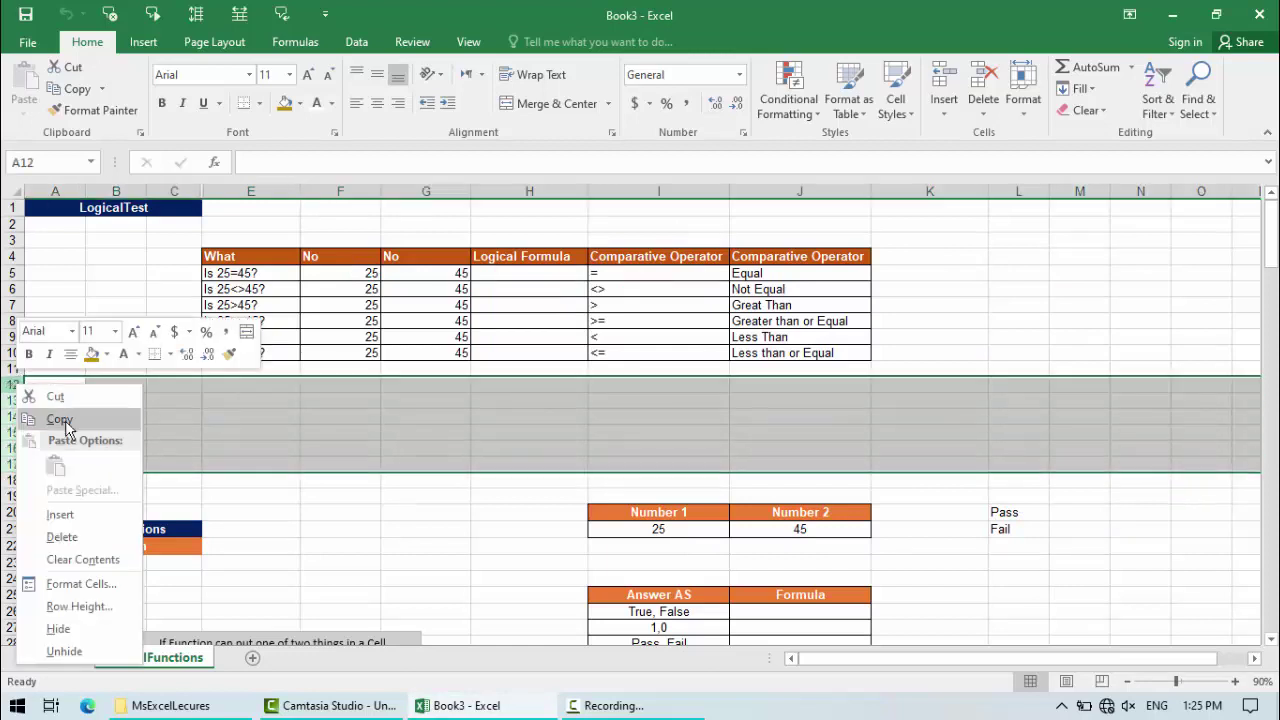
pyautogui.click(62, 514)
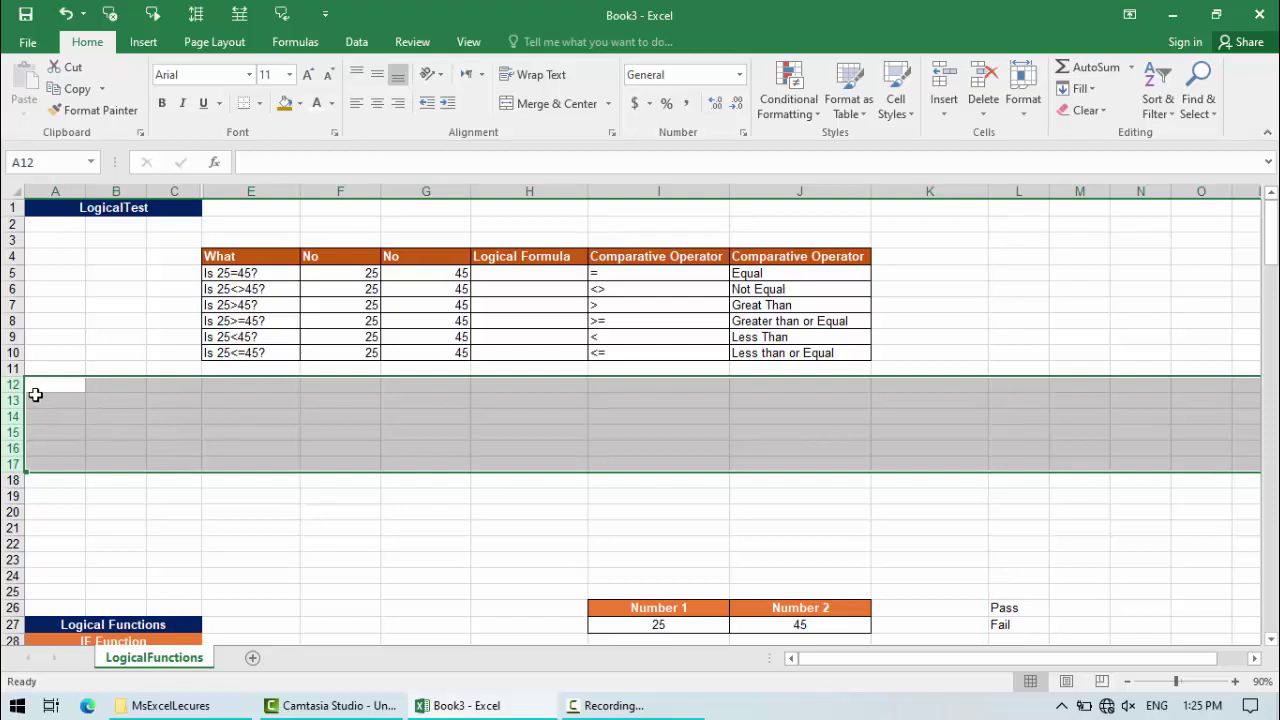
pyautogui.rightClick(8, 385)
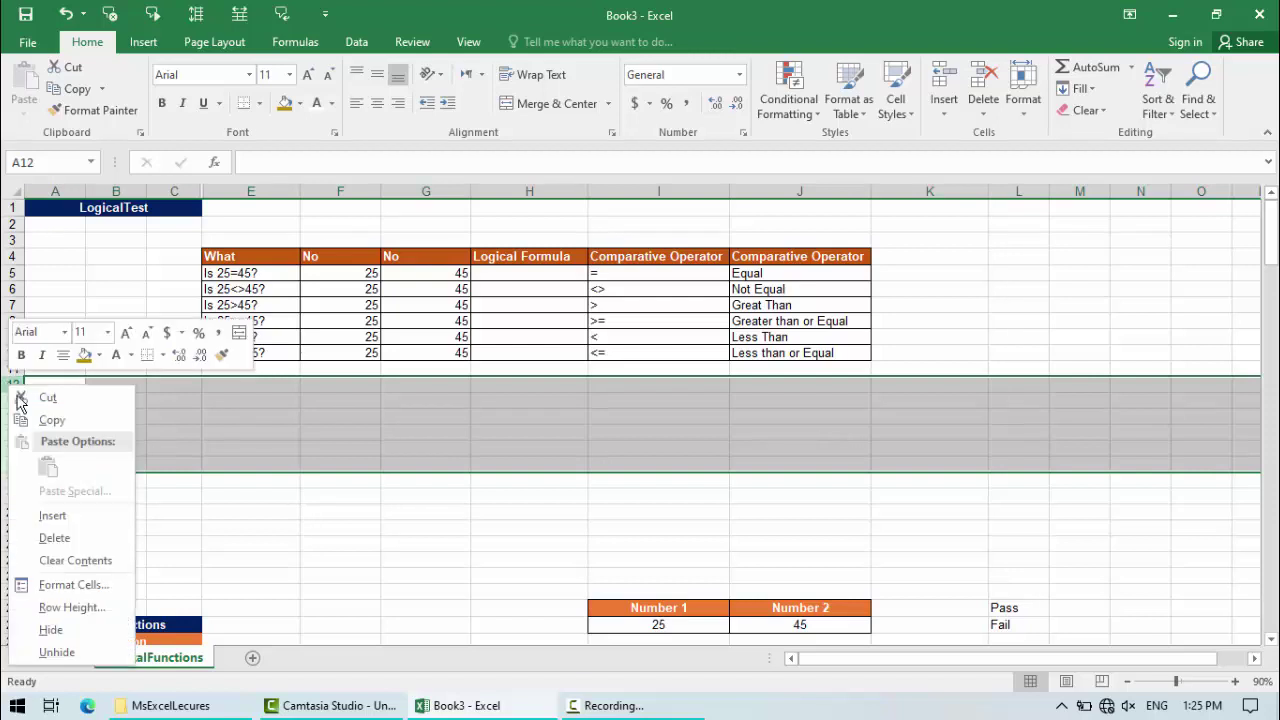
pyautogui.click(56, 515)
pyautogui.click(766, 444)
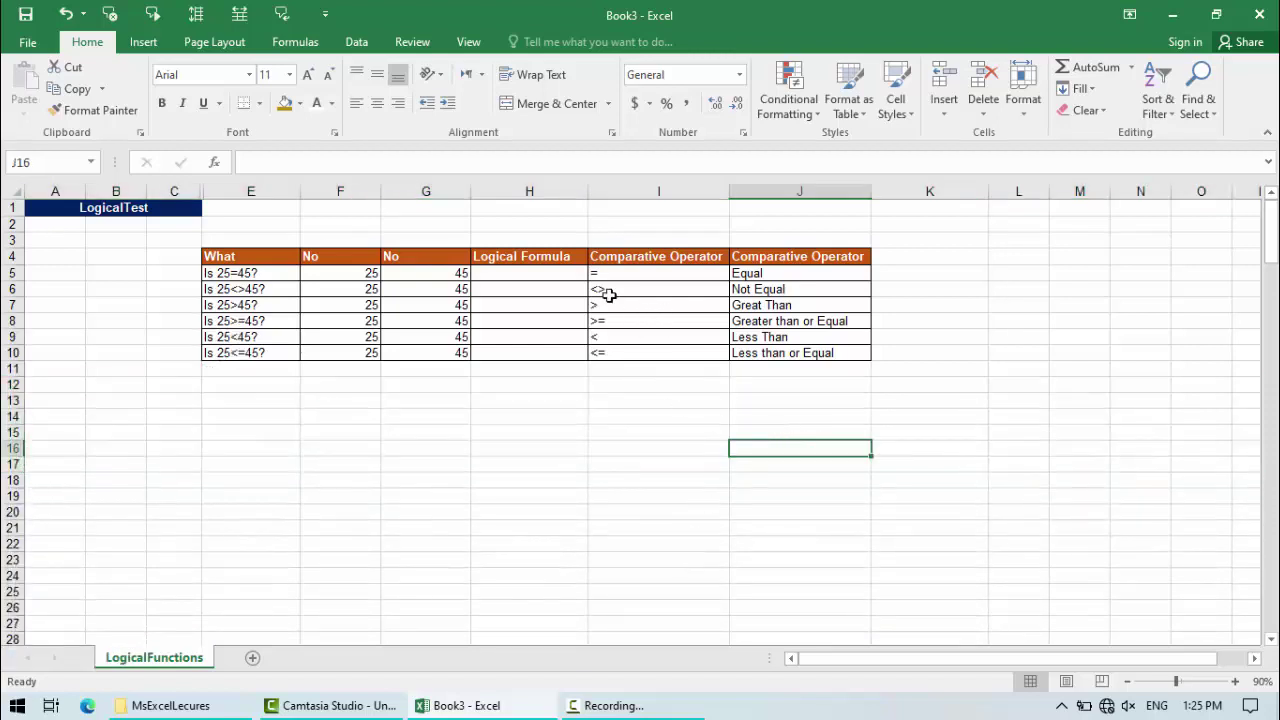
pyautogui.click(232, 273)
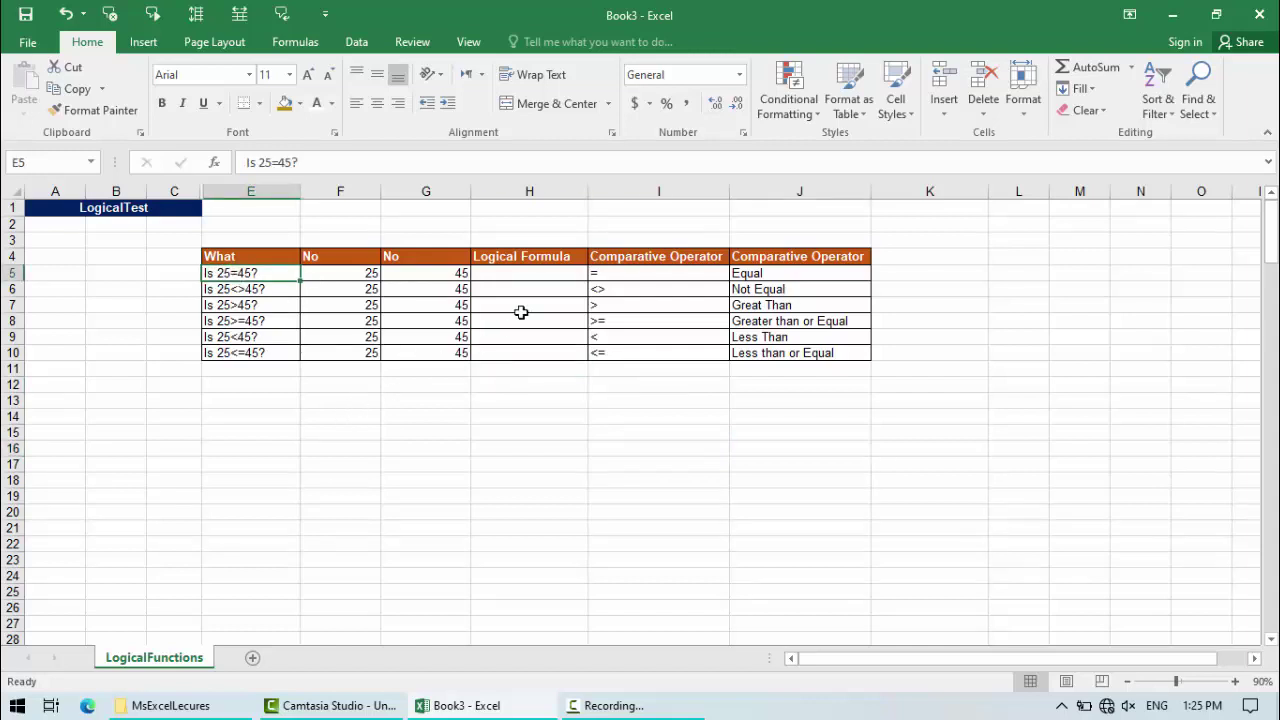
# Step: Enter =F5=G5 in H5, returning FALSE for 25 versus 45
pyautogui.click(532, 270)
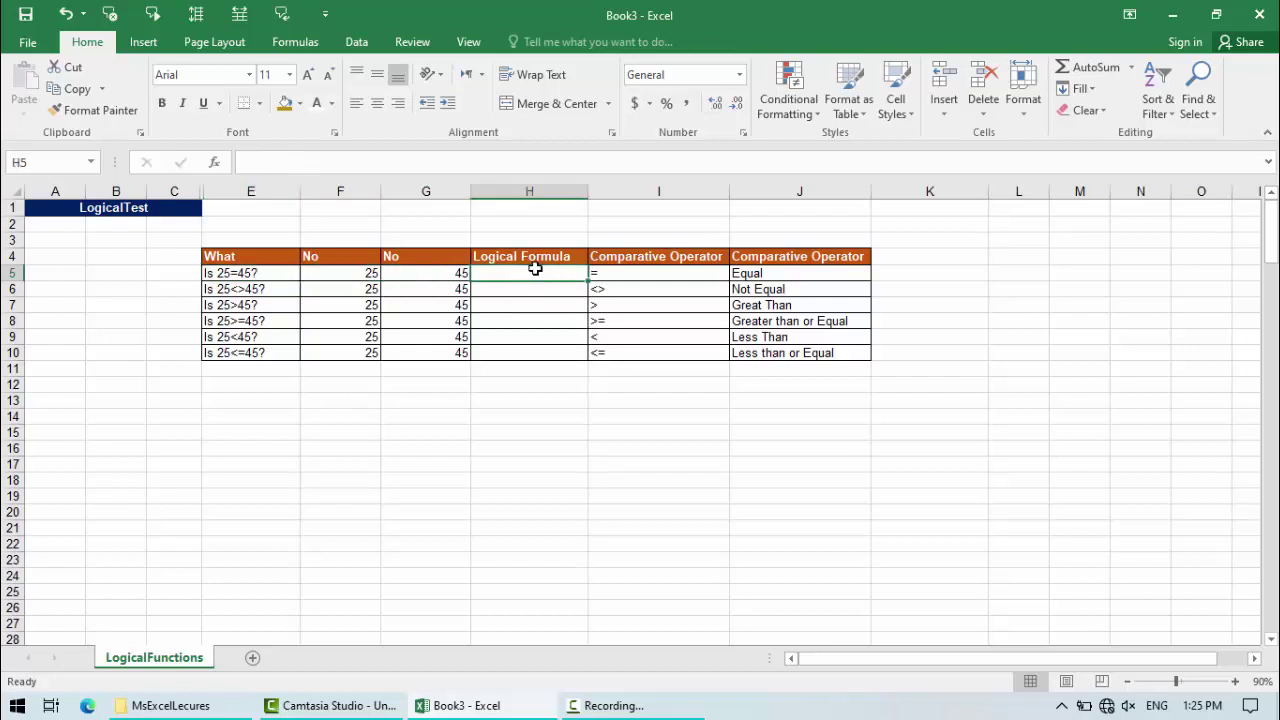
pyautogui.write('=')
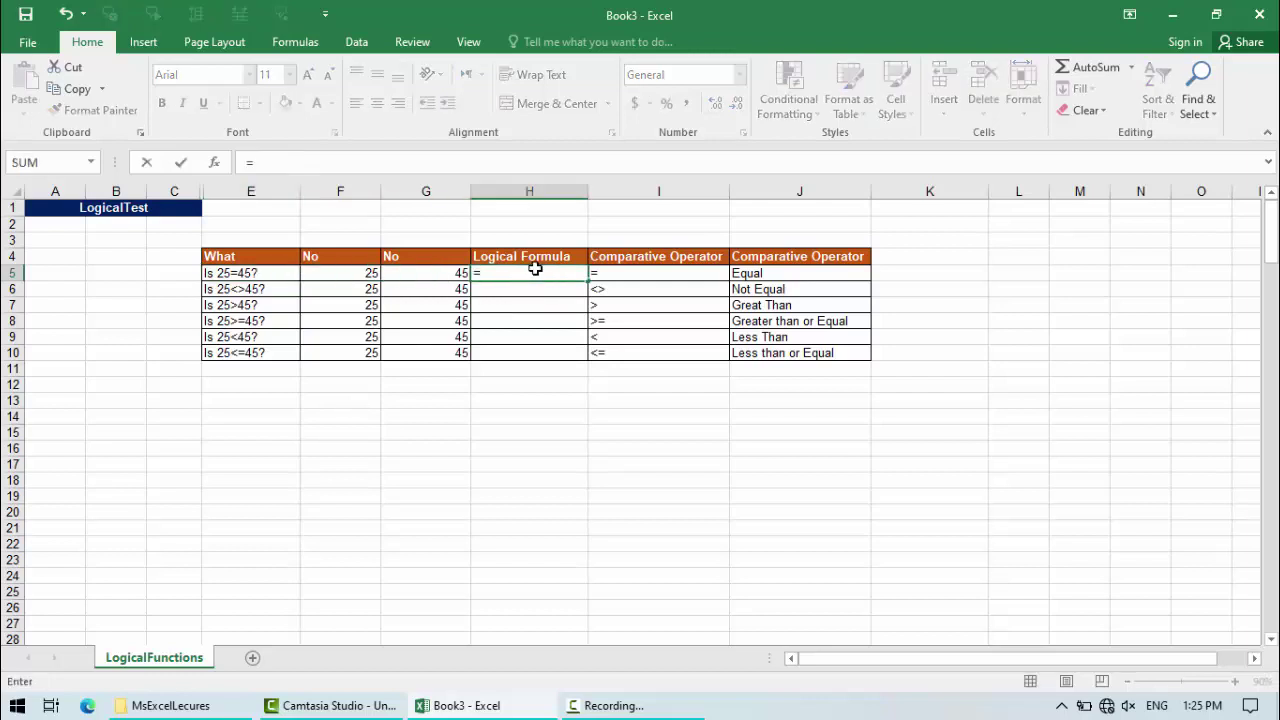
pyautogui.click(337, 274)
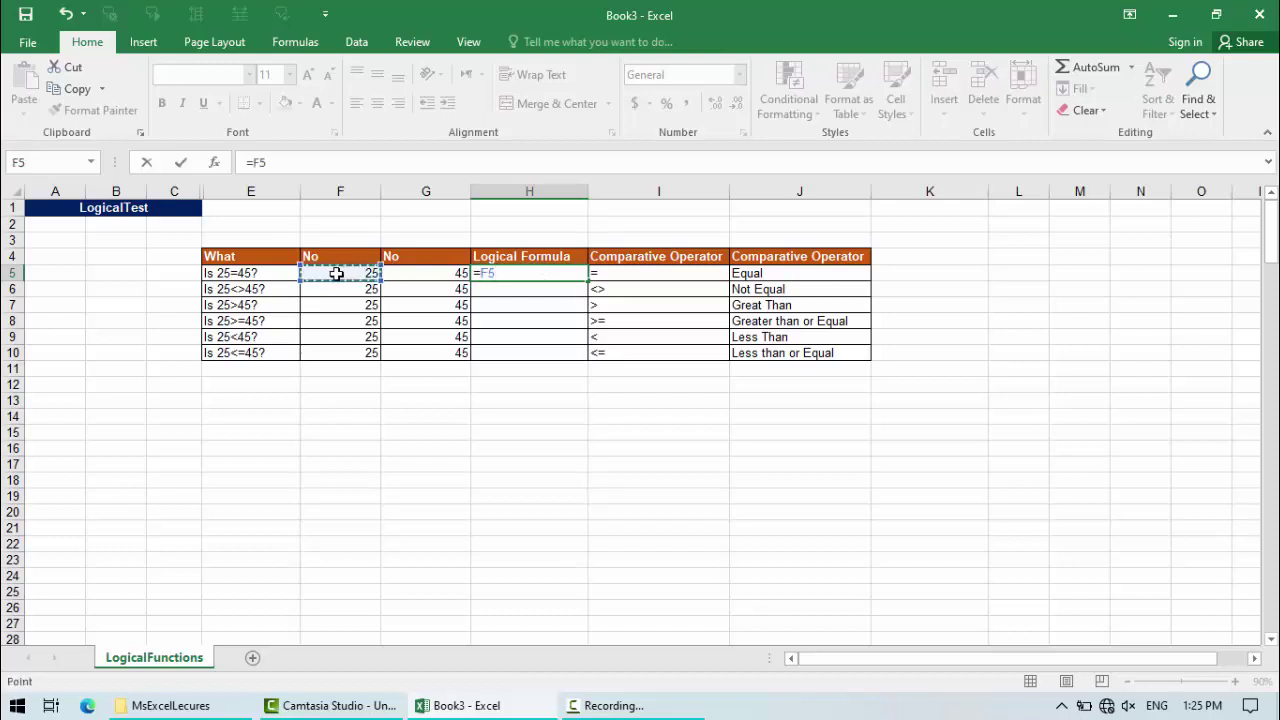
pyautogui.write('=')
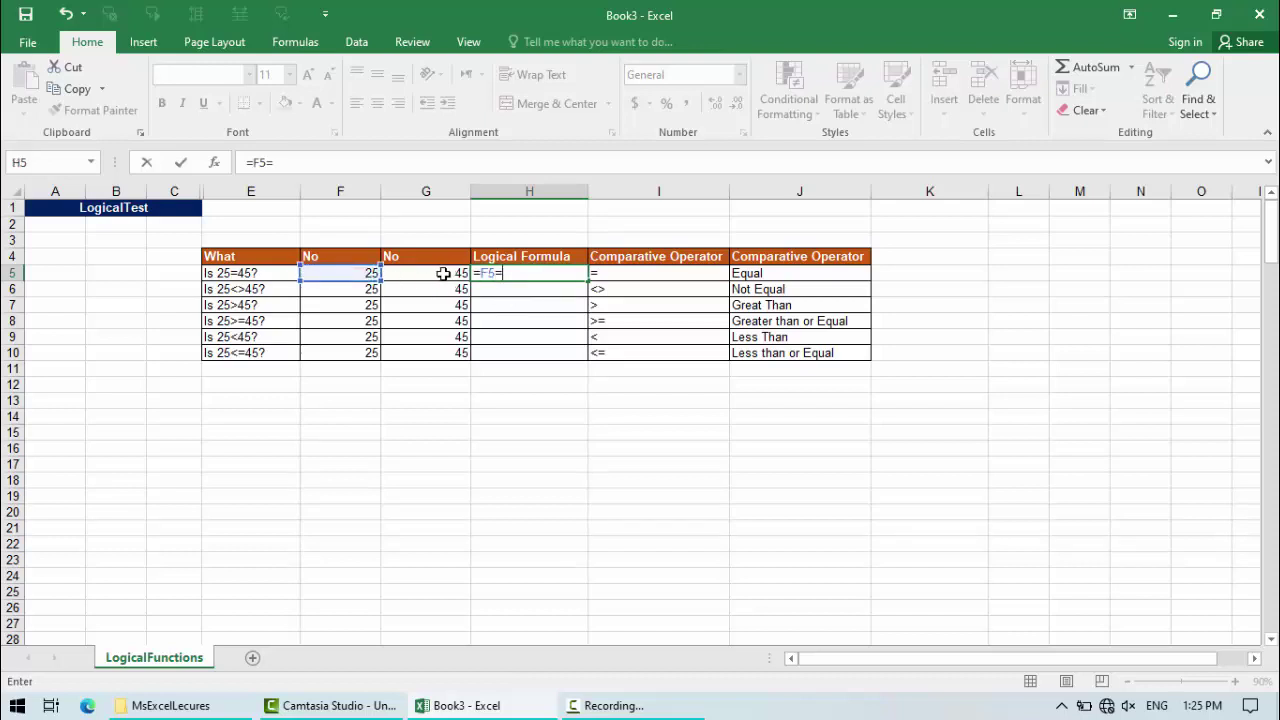
pyautogui.click(443, 273)
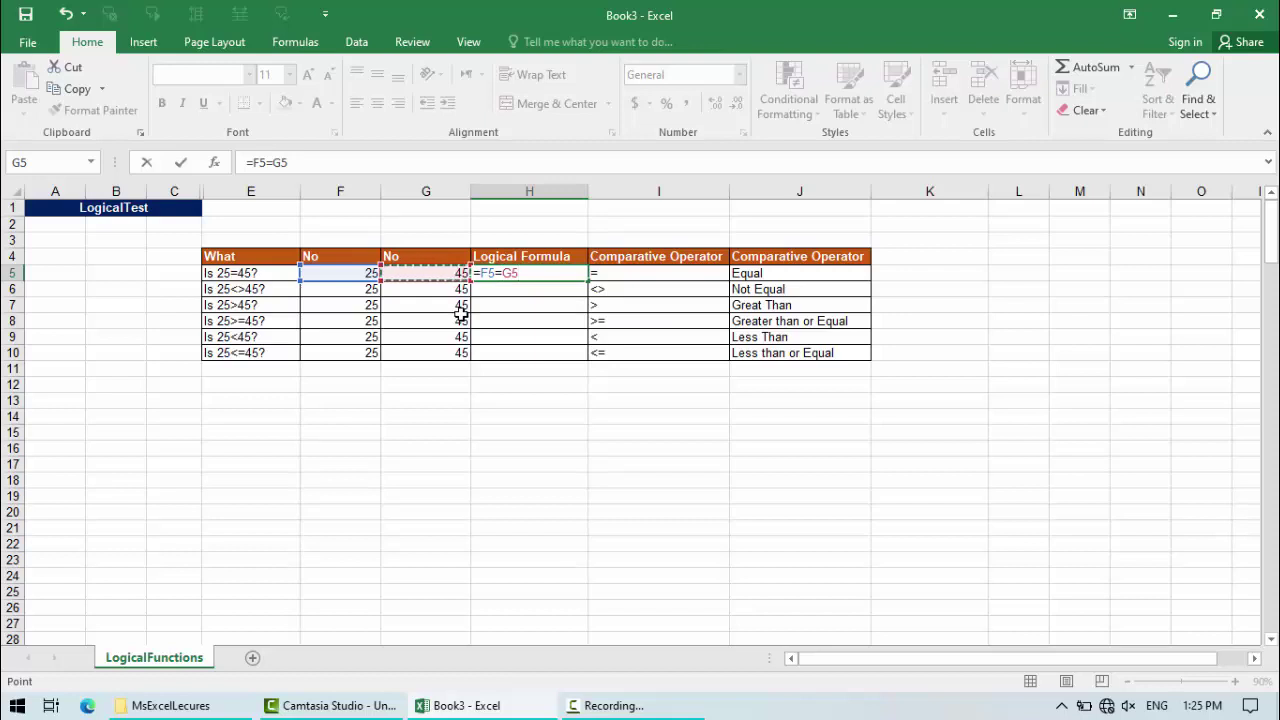
pyautogui.press('Return')
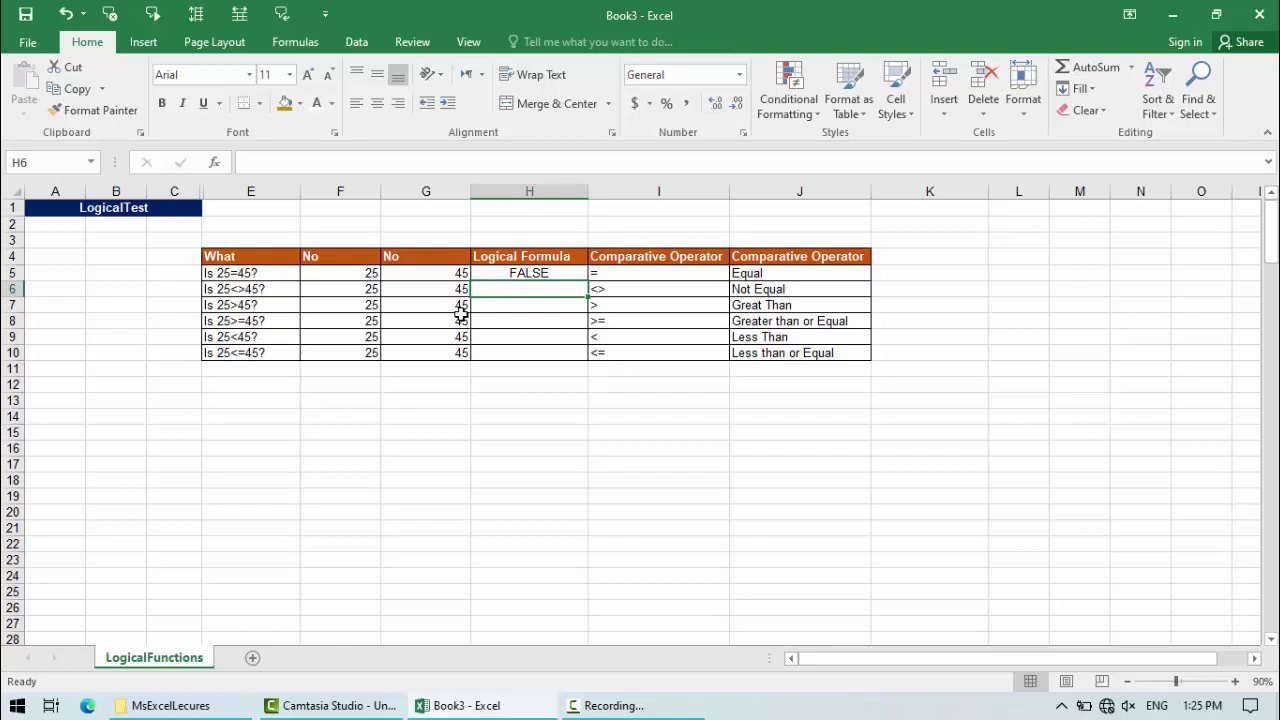
# Step: Change F5 and G5 to 50 each so H5's equality test returns TRUE
pyautogui.click(369, 280)
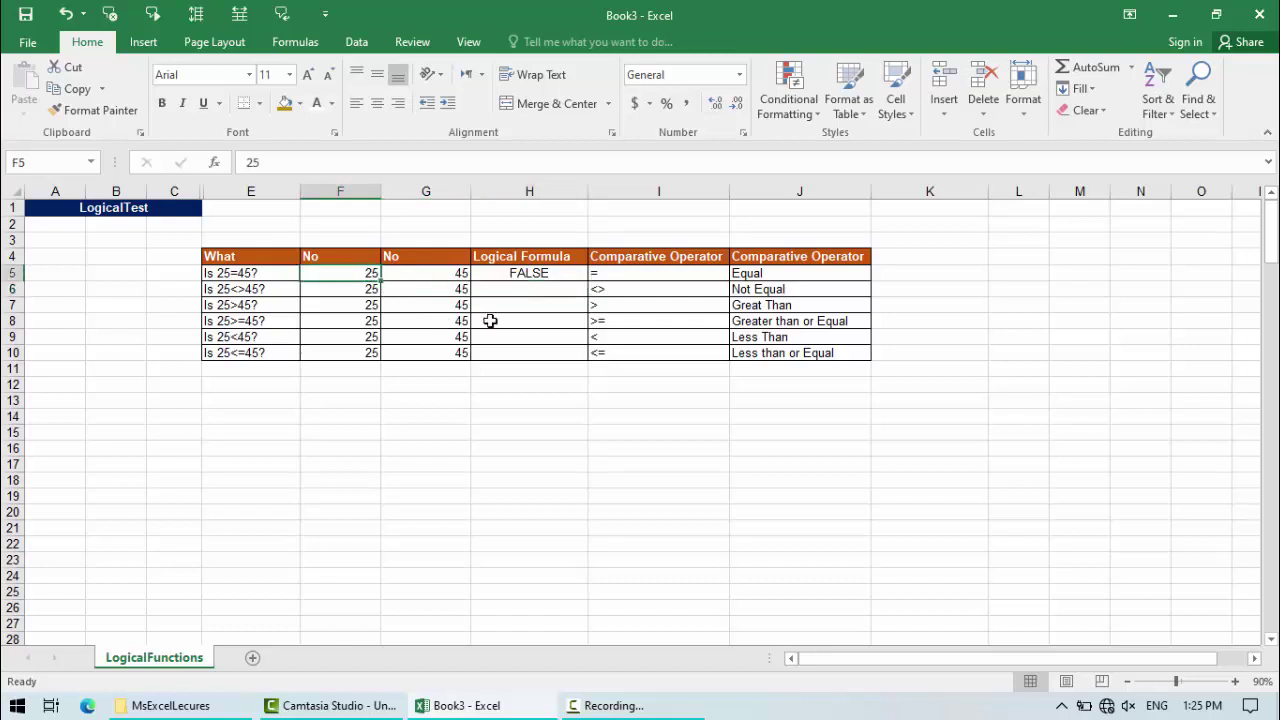
pyautogui.write('50')
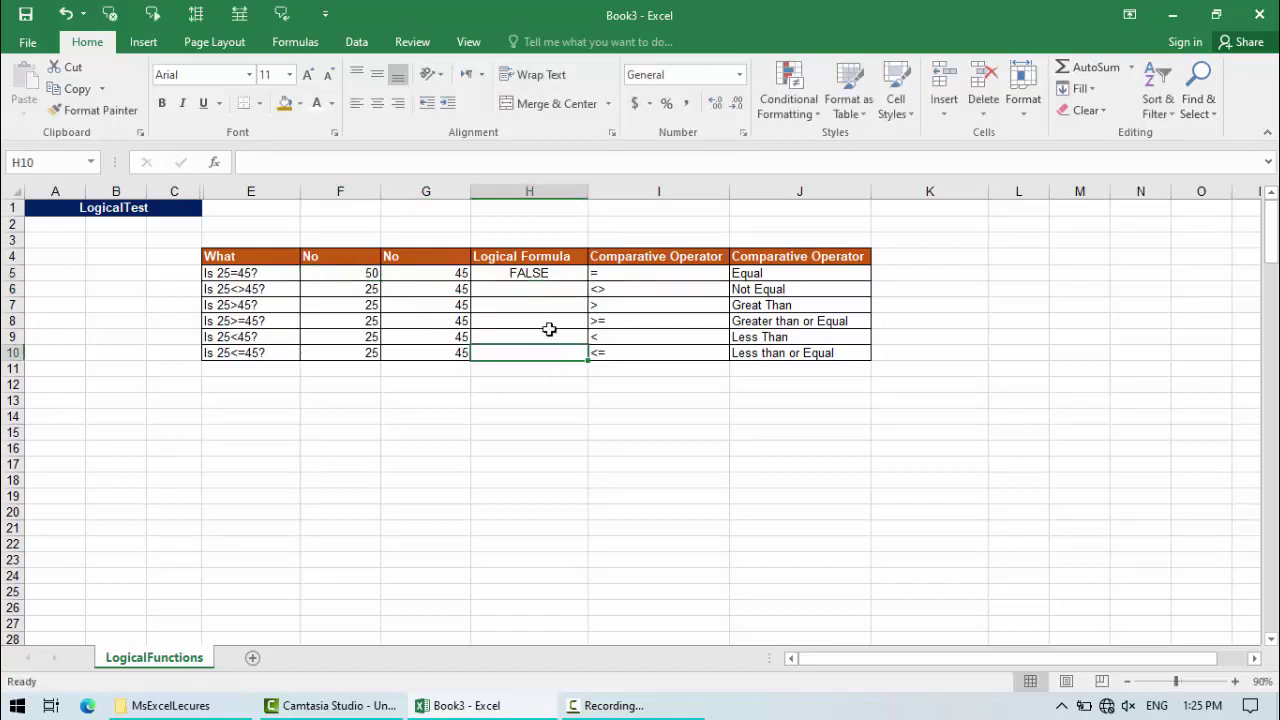
pyautogui.moveTo(540, 355); pyautogui.dragTo(525, 270)
pyautogui.doubleClick(525, 270)
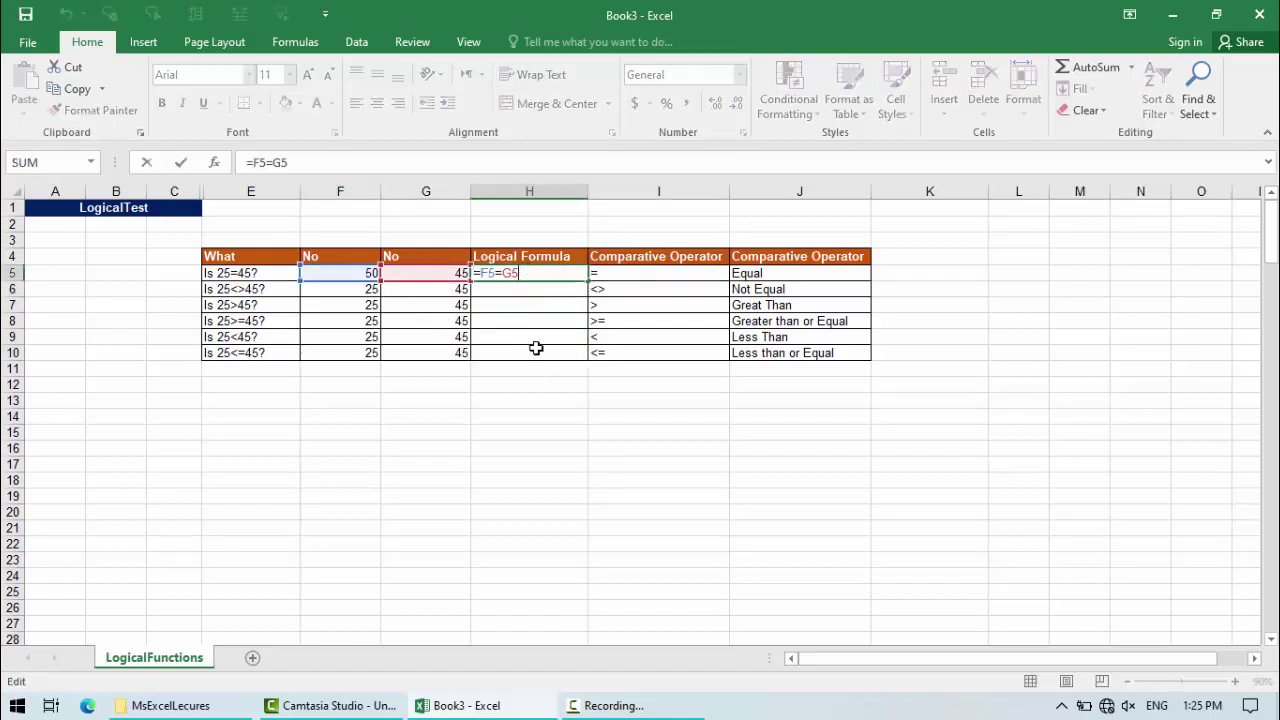
pyautogui.press('Return')
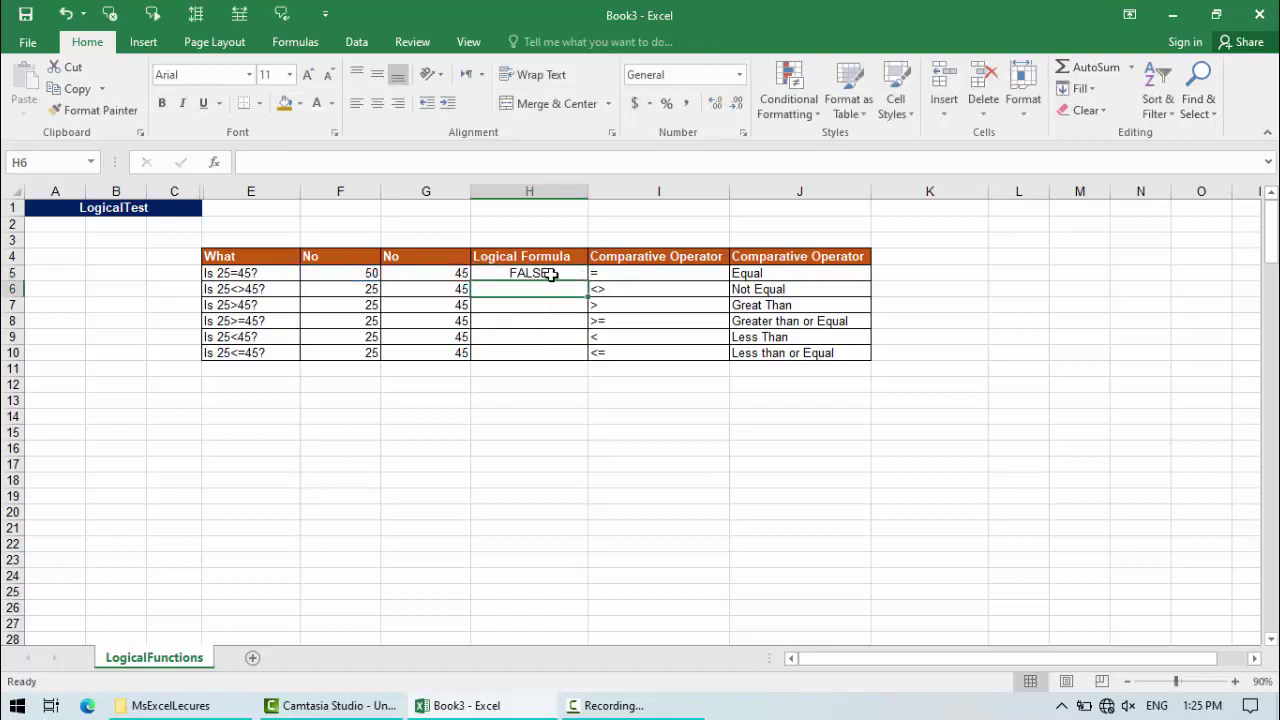
pyautogui.click(551, 274)
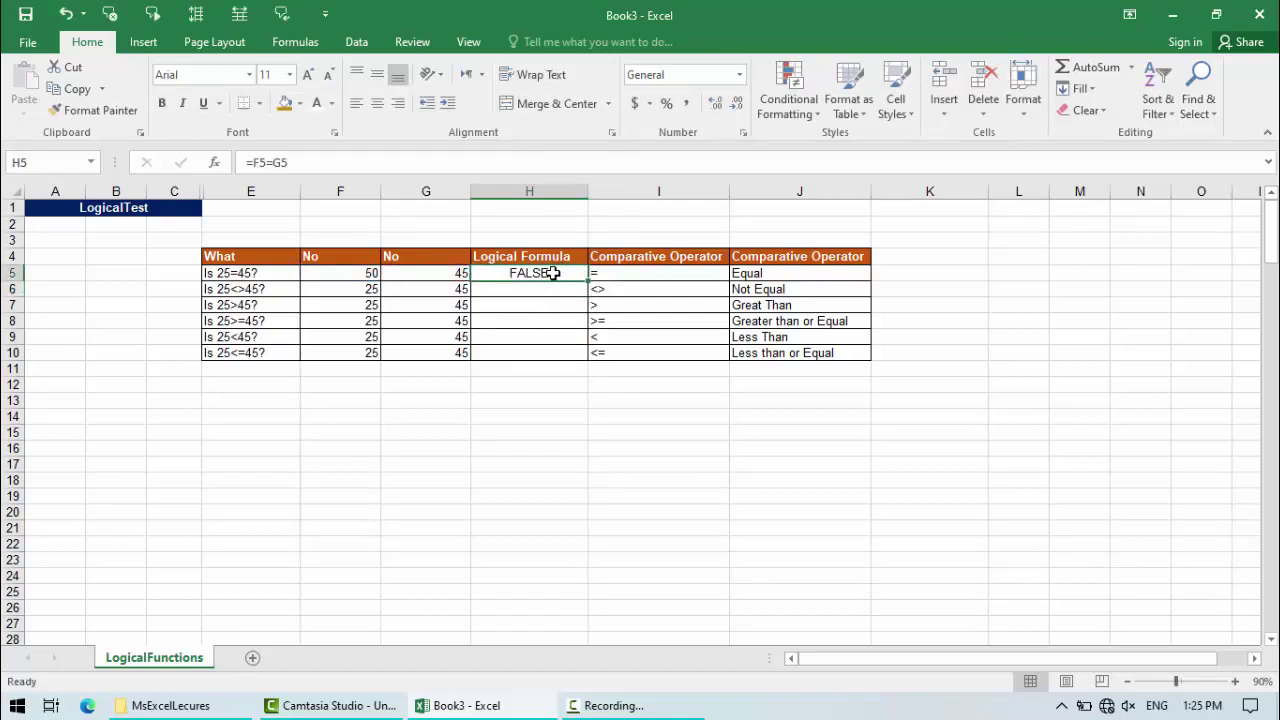
pyautogui.click(416, 273)
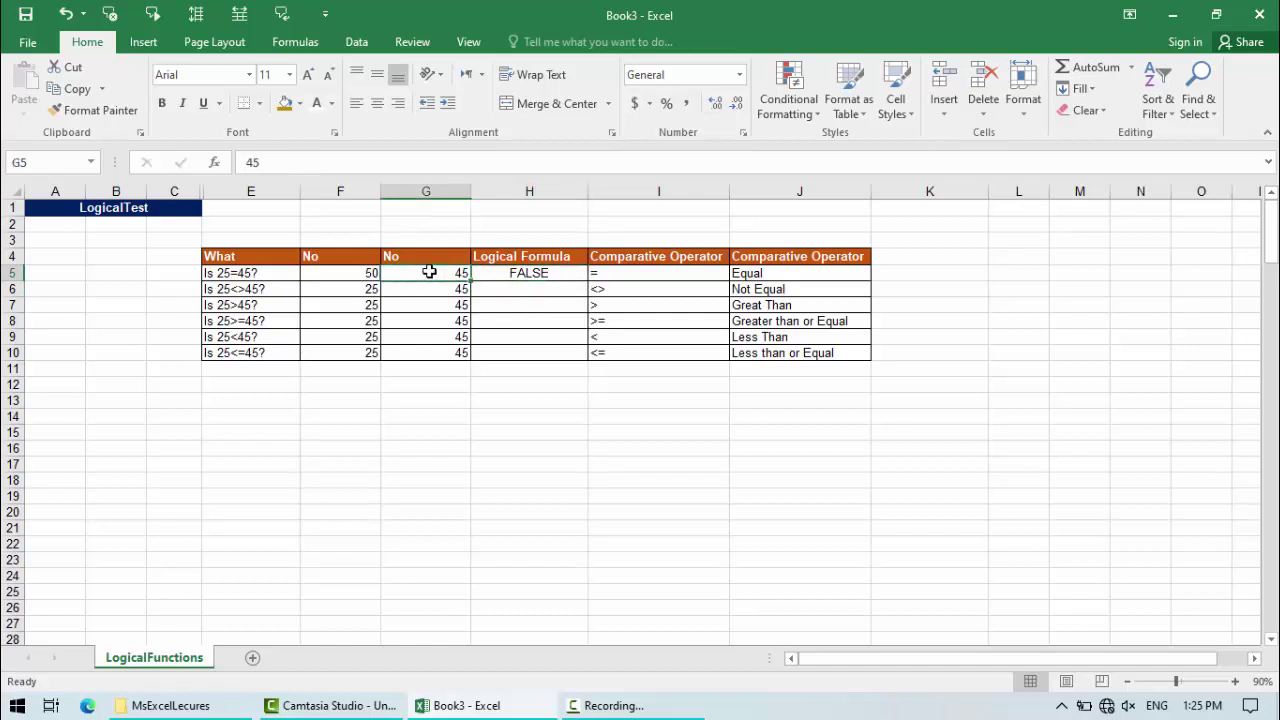
pyautogui.write('50')
pyautogui.press('Return')
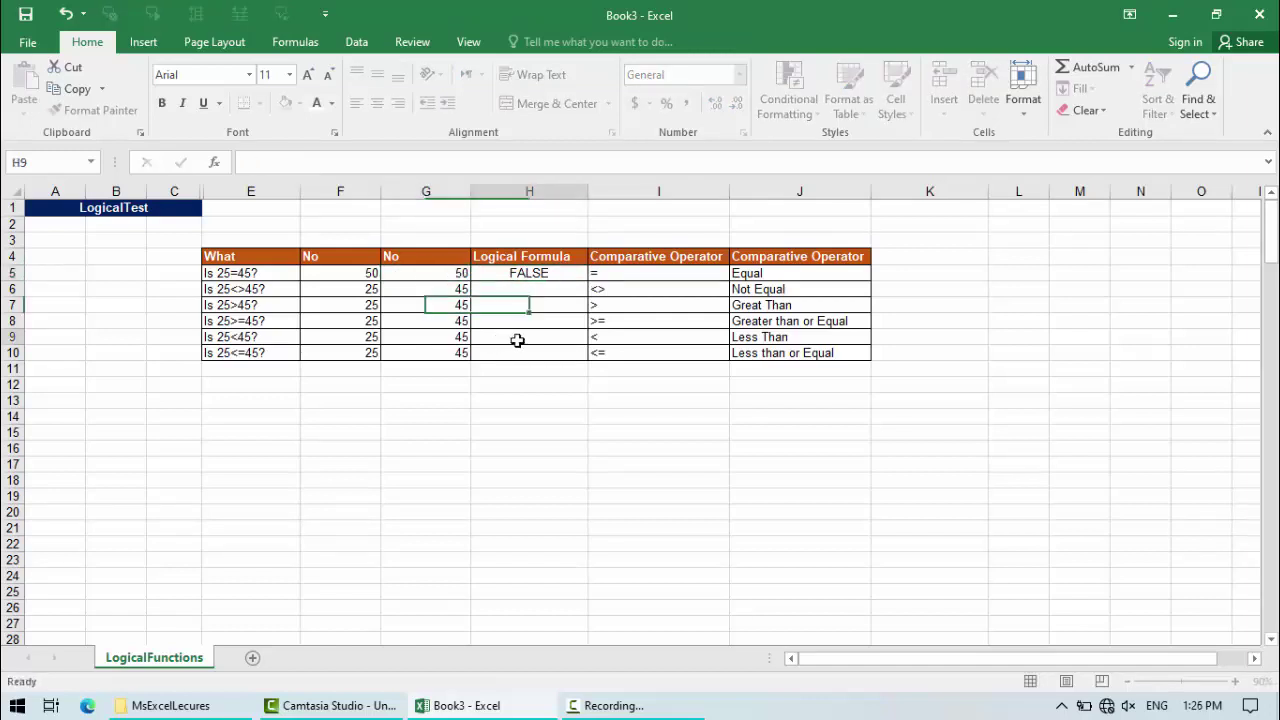
pyautogui.click(517, 339)
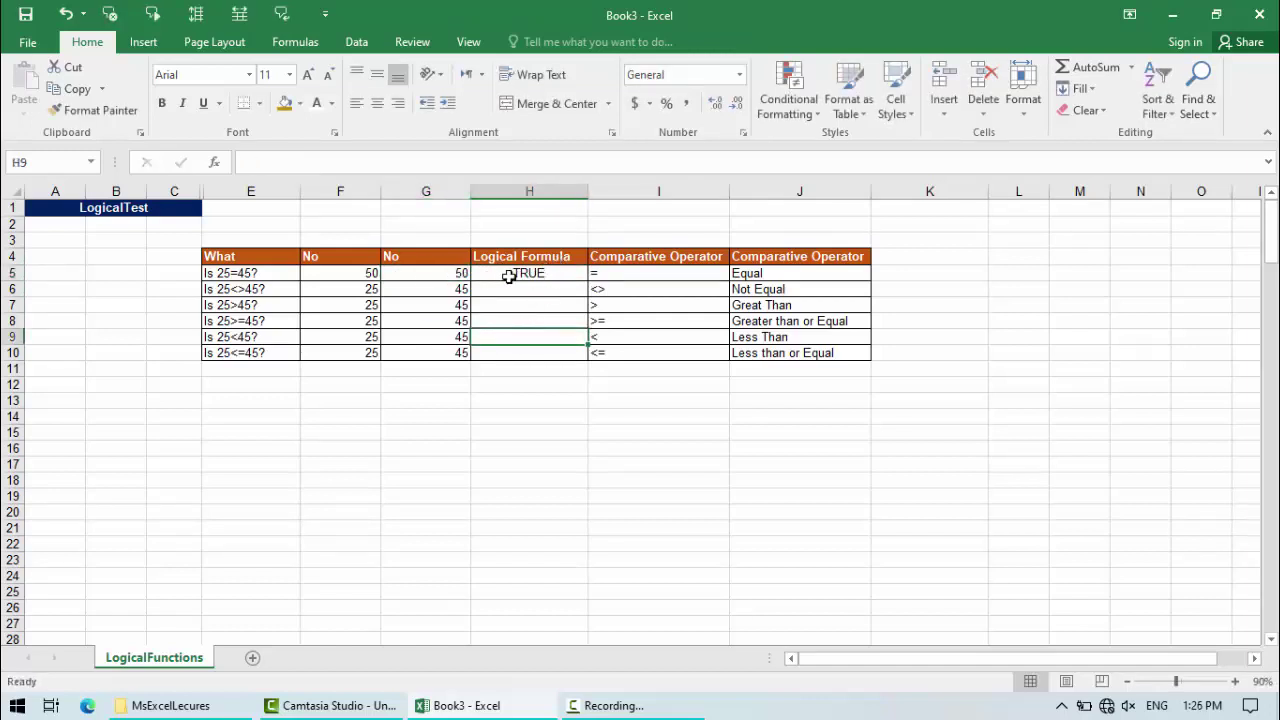
pyautogui.press('Up')
pyautogui.press('Up')
pyautogui.press('Up')
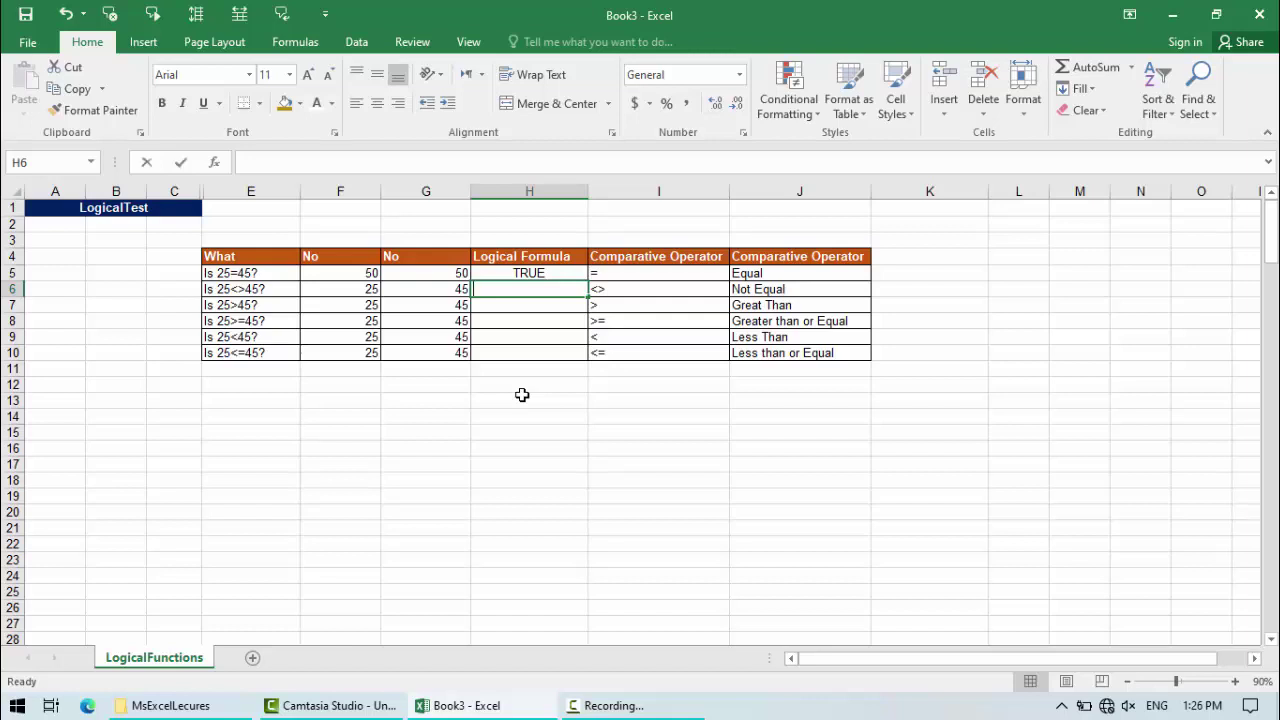
# Step: Enter =F6<>G6 in H6, returning TRUE for 25 versus 45
pyautogui.write('=')
pyautogui.click(365, 290)
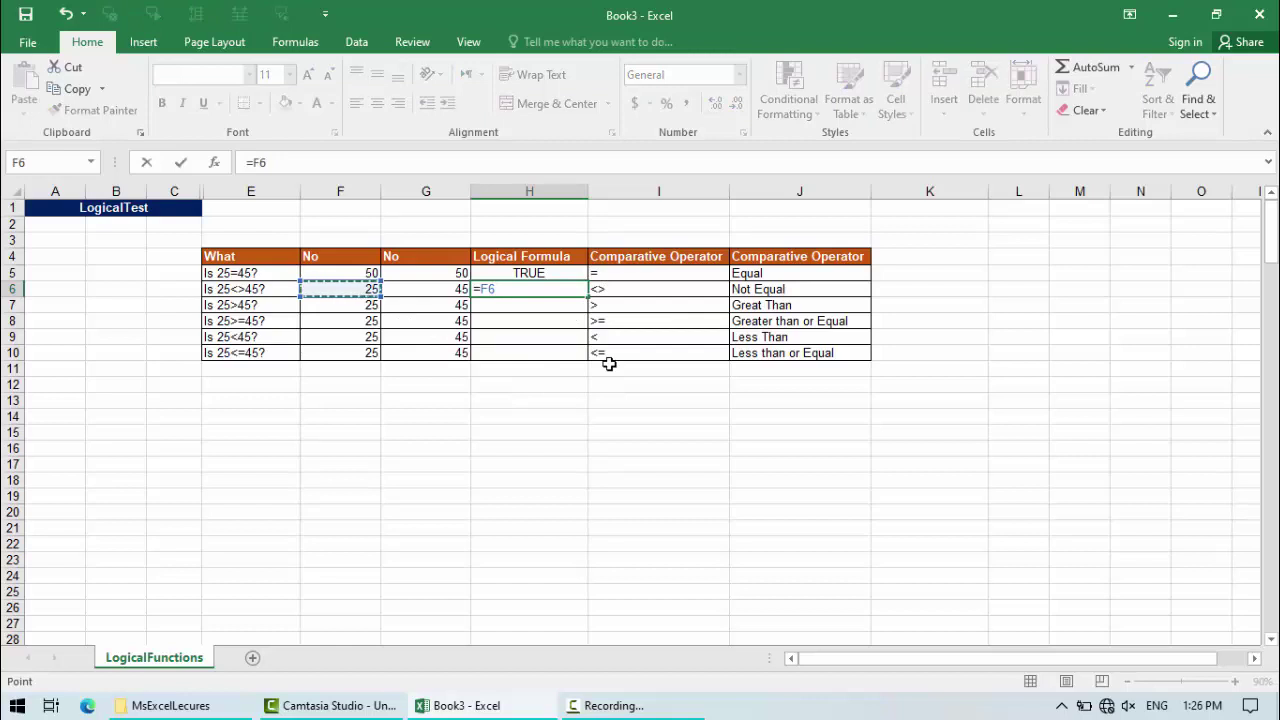
pyautogui.write('<>')
pyautogui.click(449, 289)
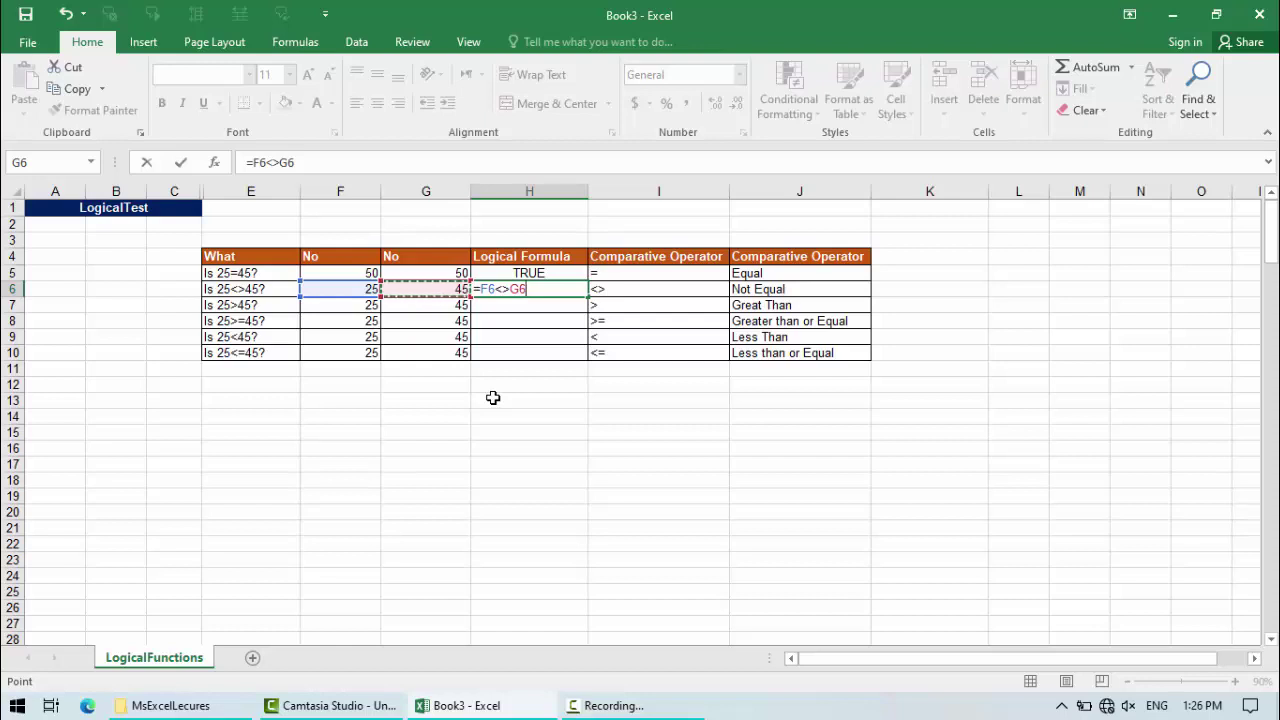
pyautogui.press('Return')
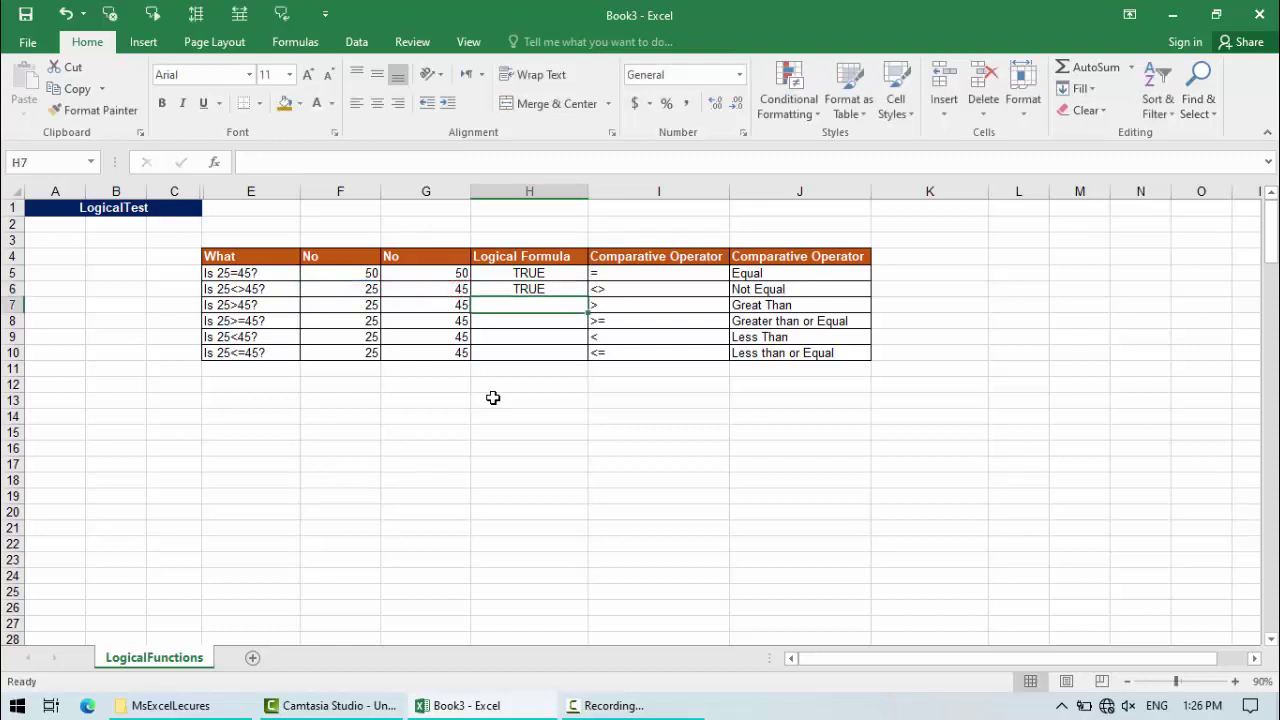
pyautogui.click(548, 286)
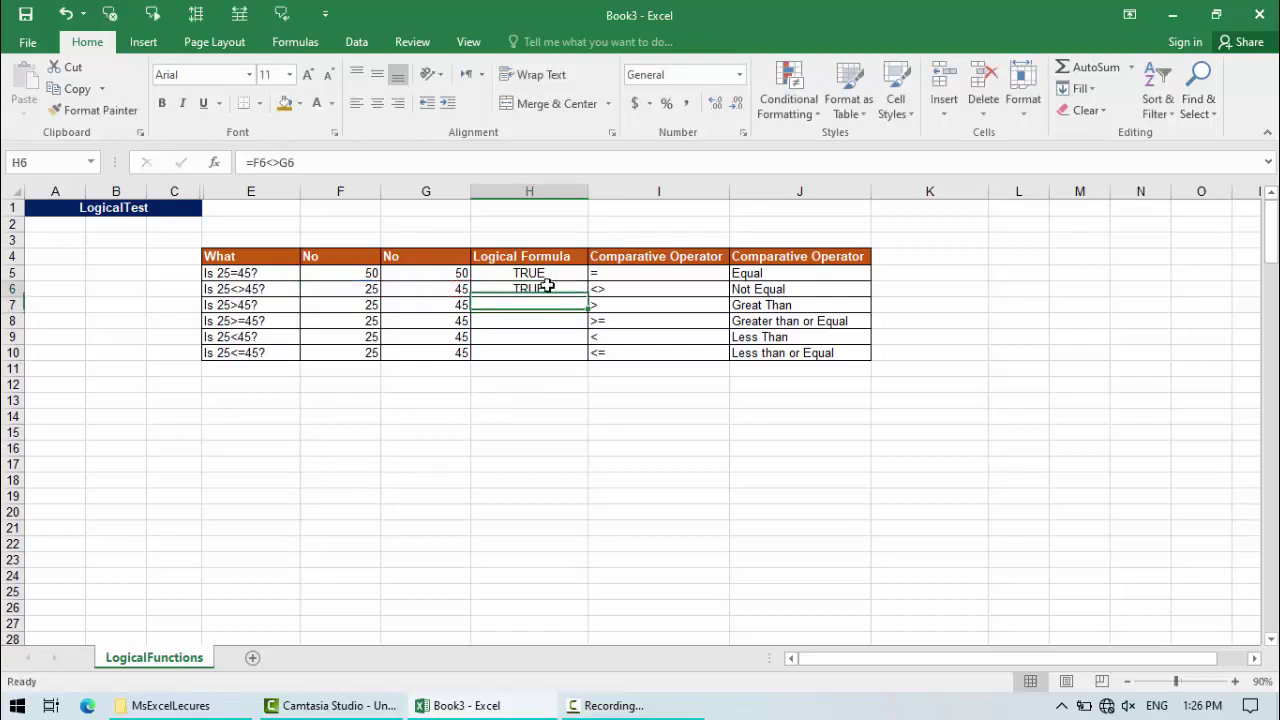
# Step: Change G6 to 25 so the H6 not-equal test returns FALSE
pyautogui.click(360, 289)
pyautogui.click(418, 289)
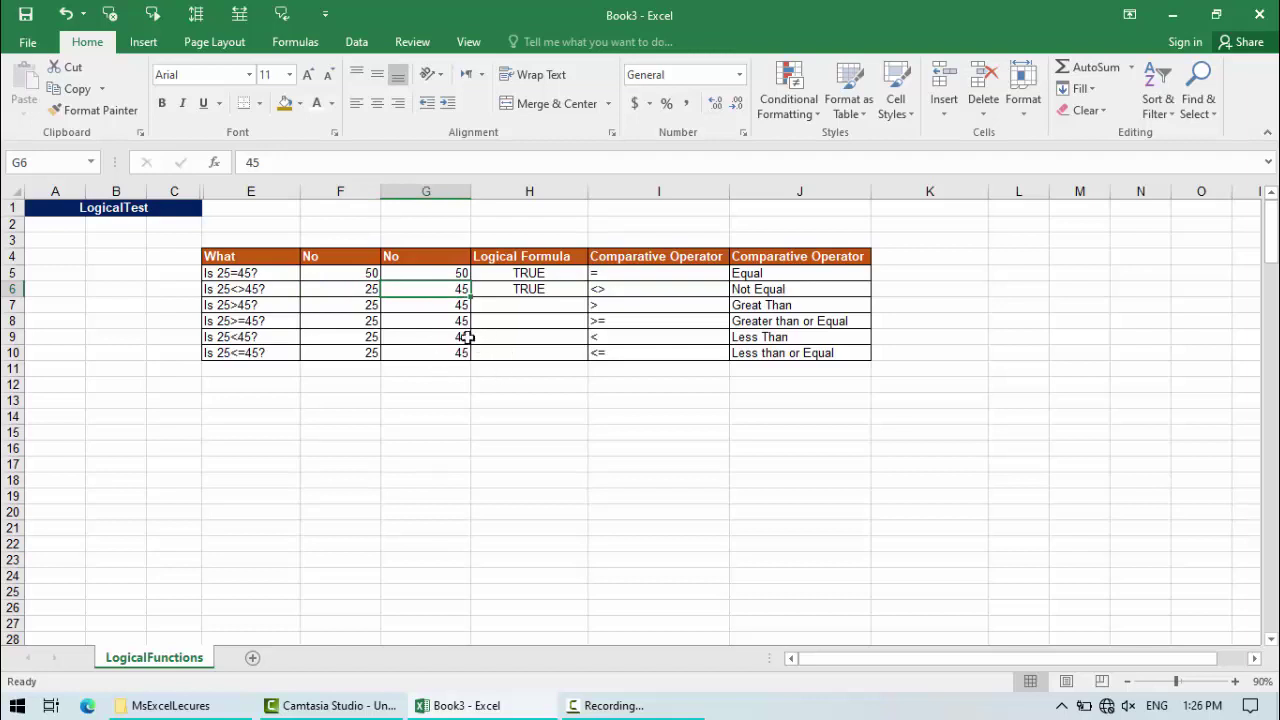
pyautogui.write('25')
pyautogui.press('Return')
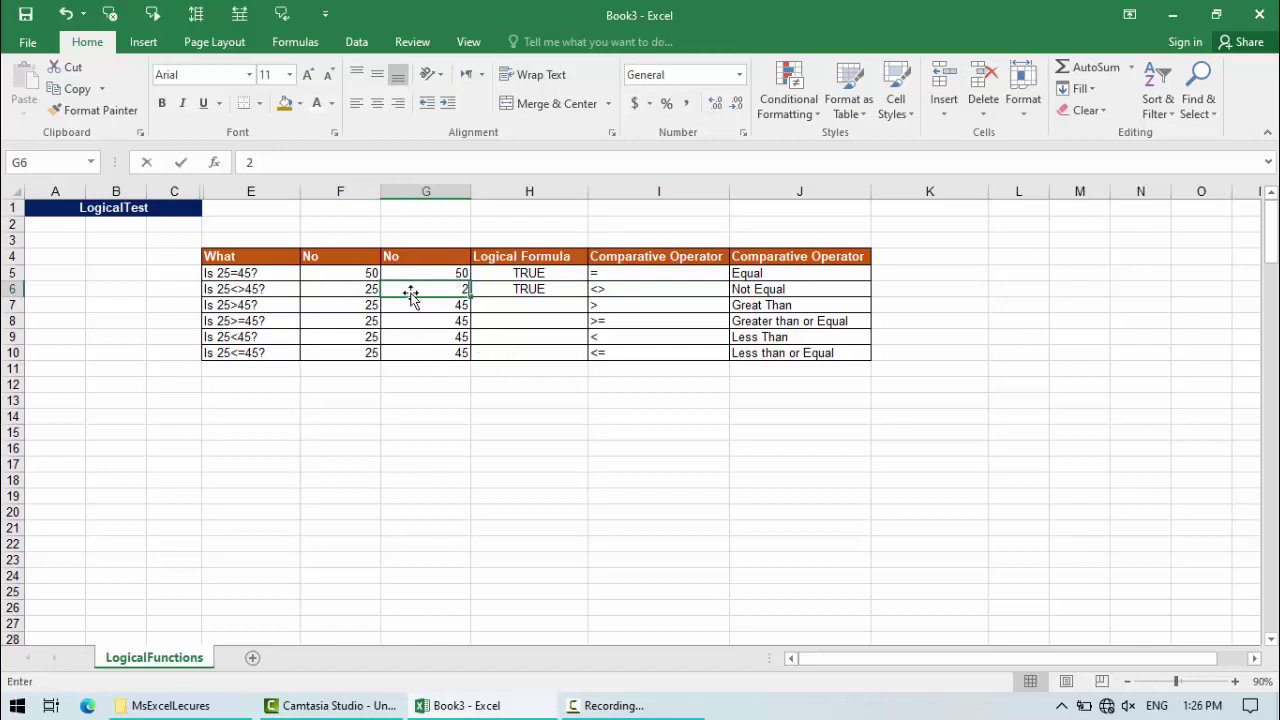
pyautogui.click(537, 337)
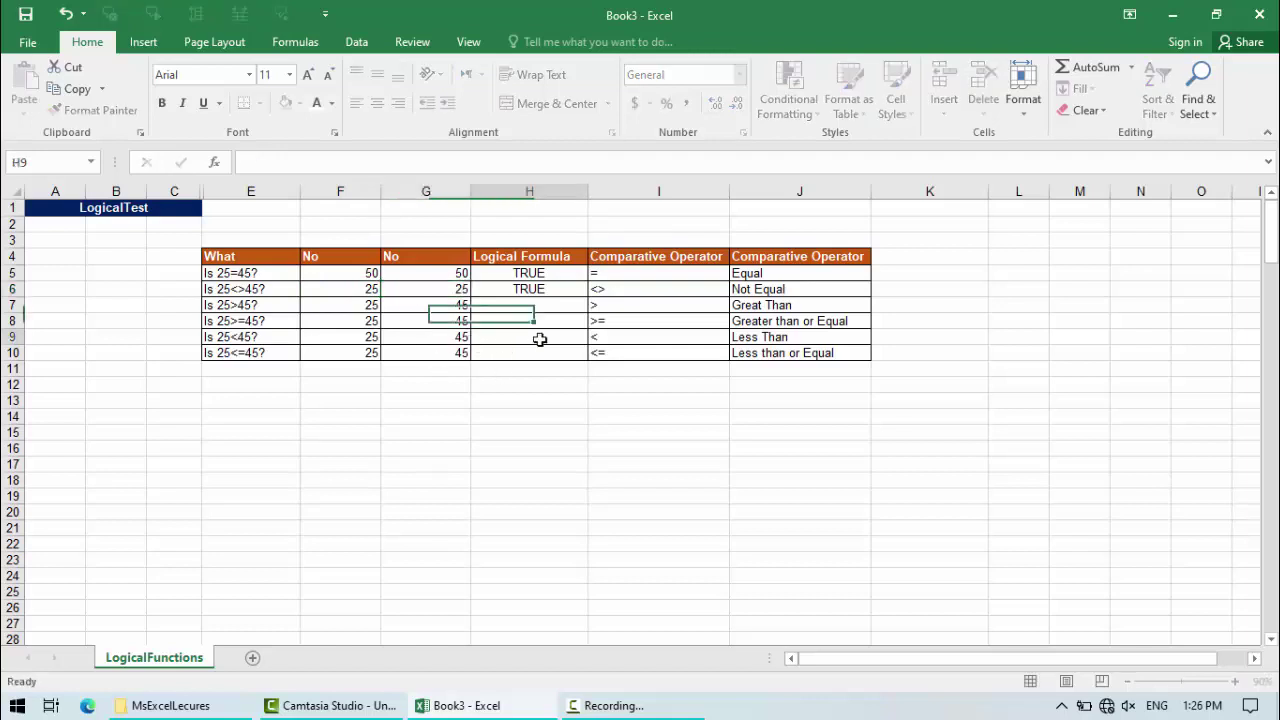
pyautogui.click(518, 290)
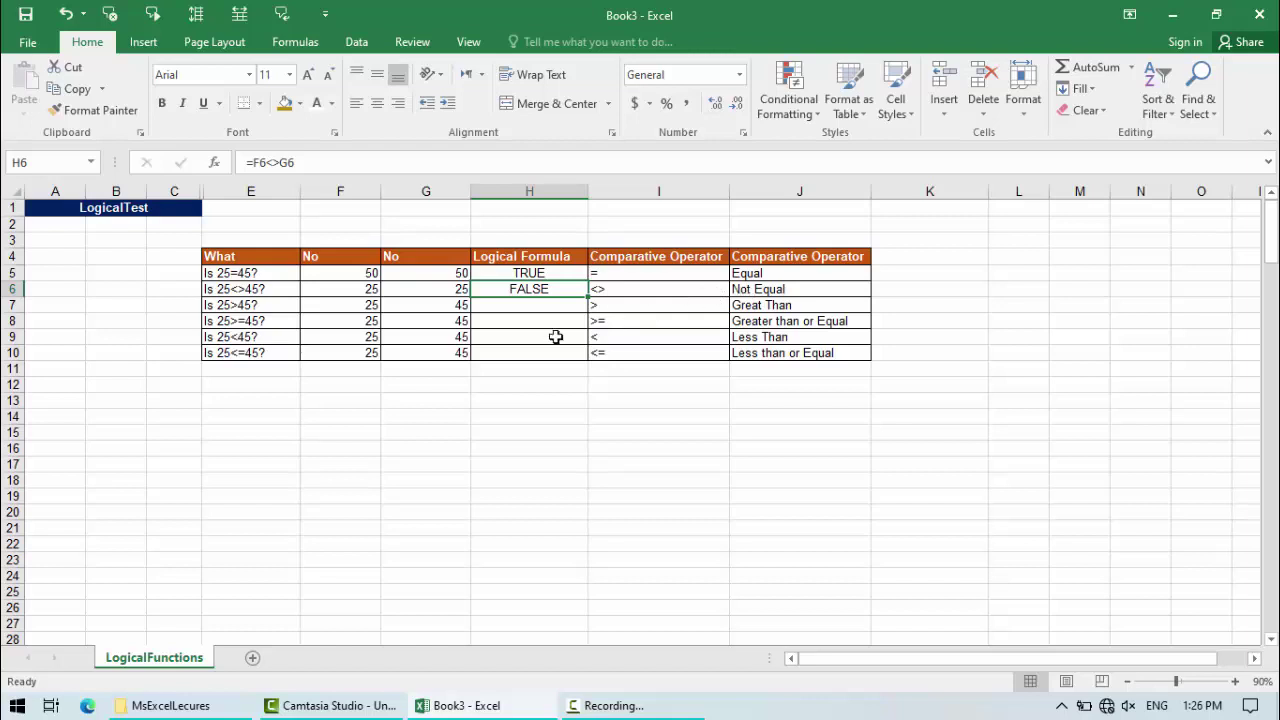
pyautogui.doubleClick(546, 292)
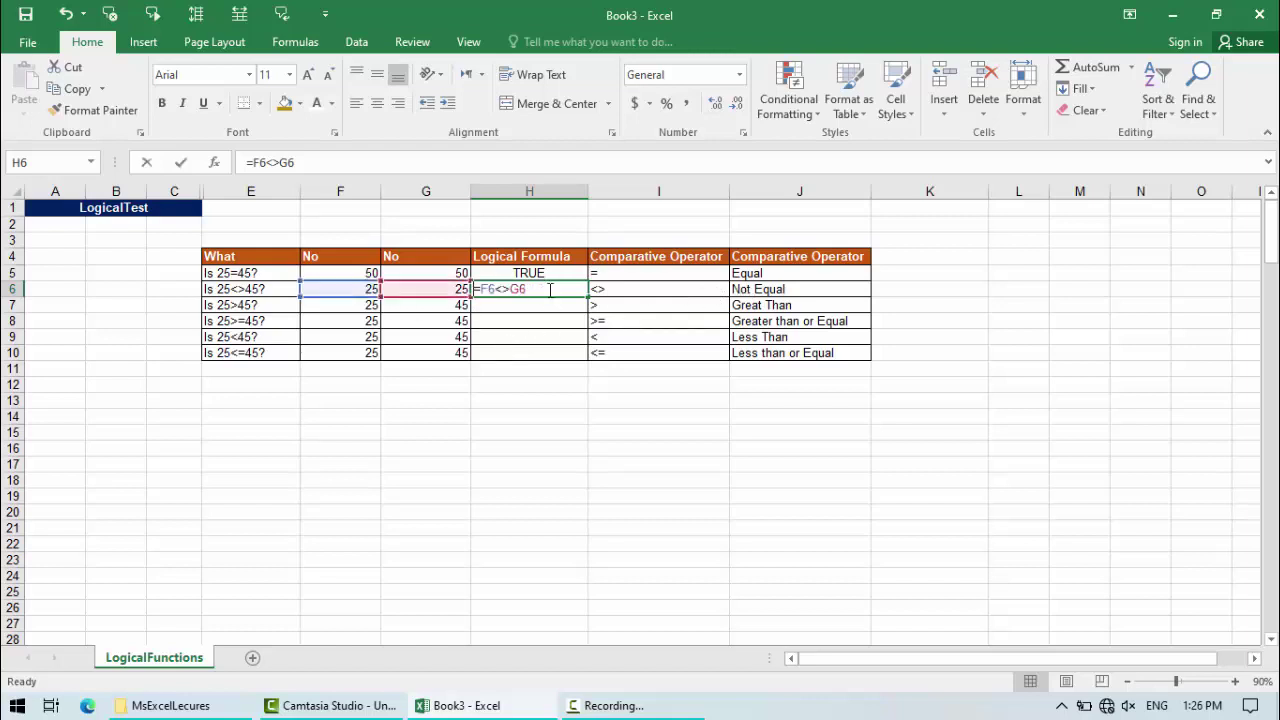
pyautogui.press('Return')
# Step: Review the H5 and H6 formulas, then compare F7 and G7 and select H7
pyautogui.click(564, 276)
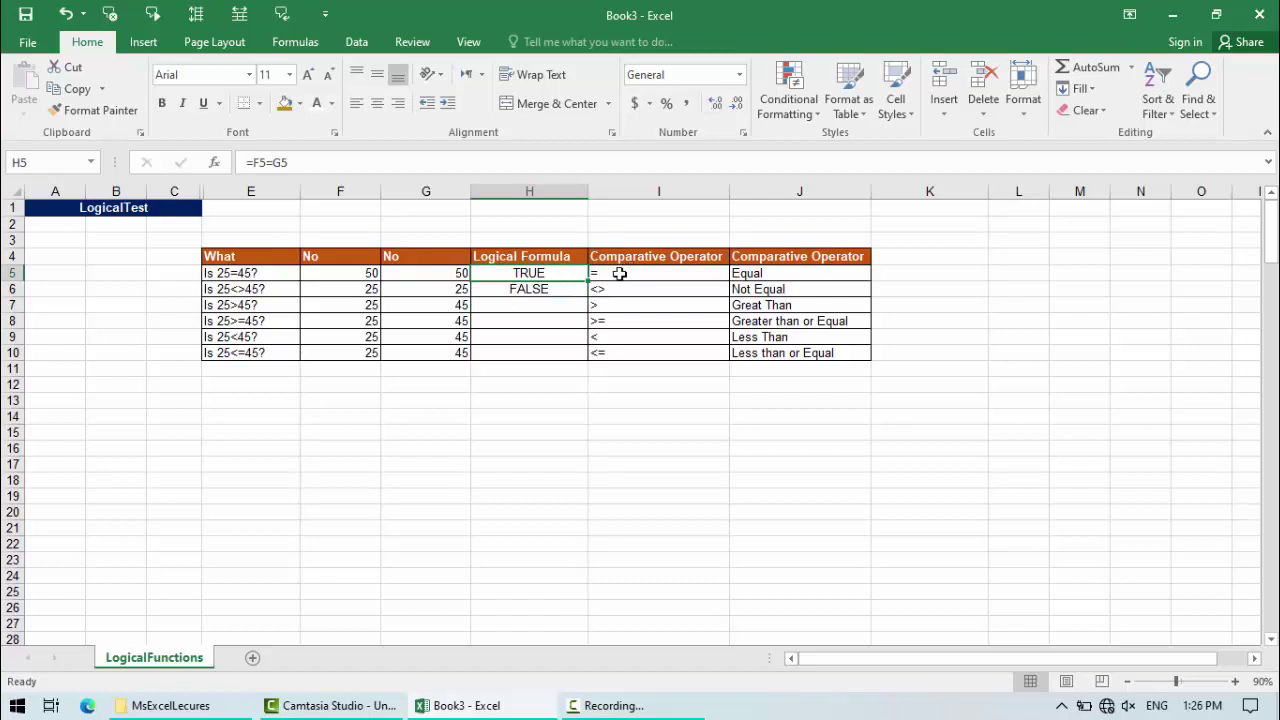
pyautogui.click(547, 290)
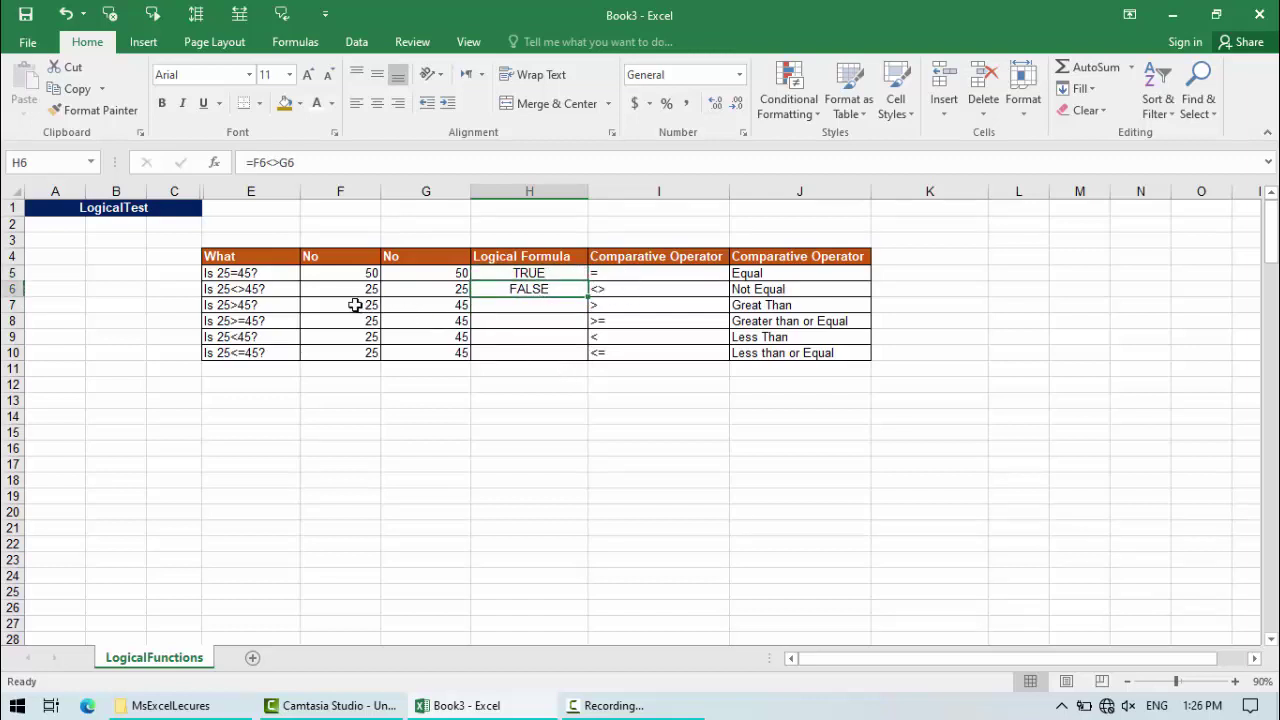
pyautogui.moveTo(355, 305); pyautogui.dragTo(423, 304)
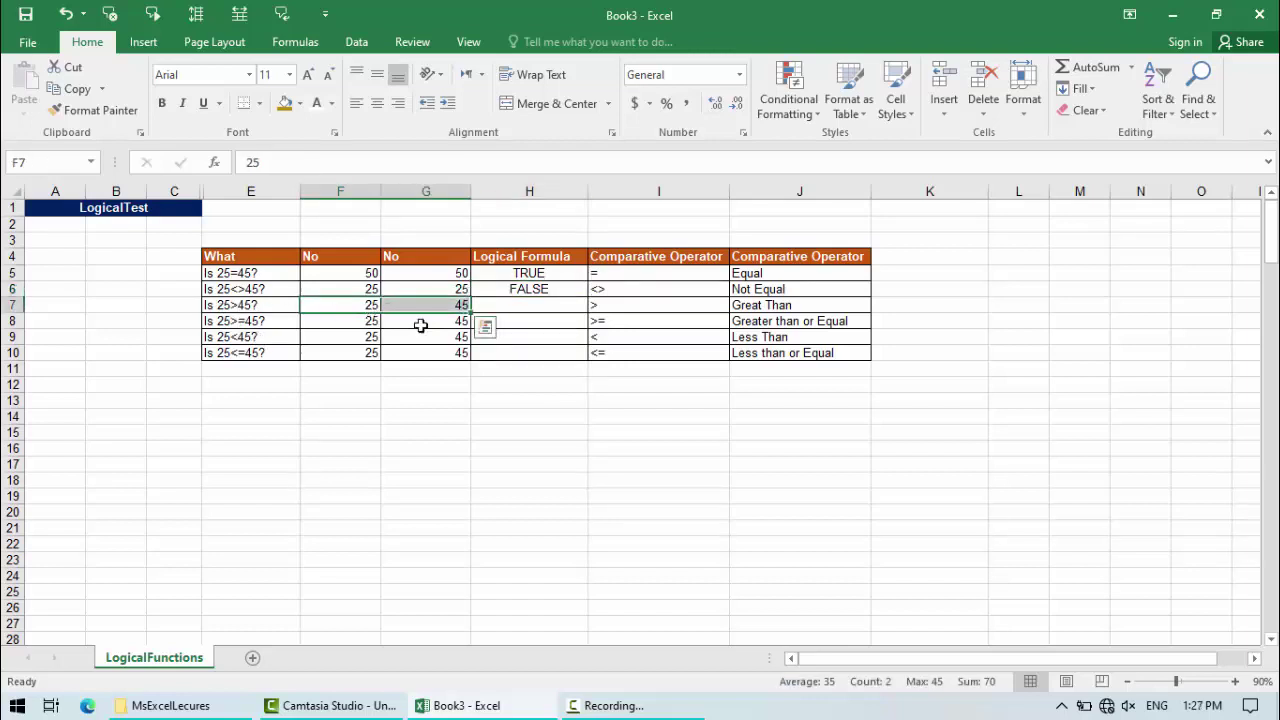
pyautogui.click(520, 312)
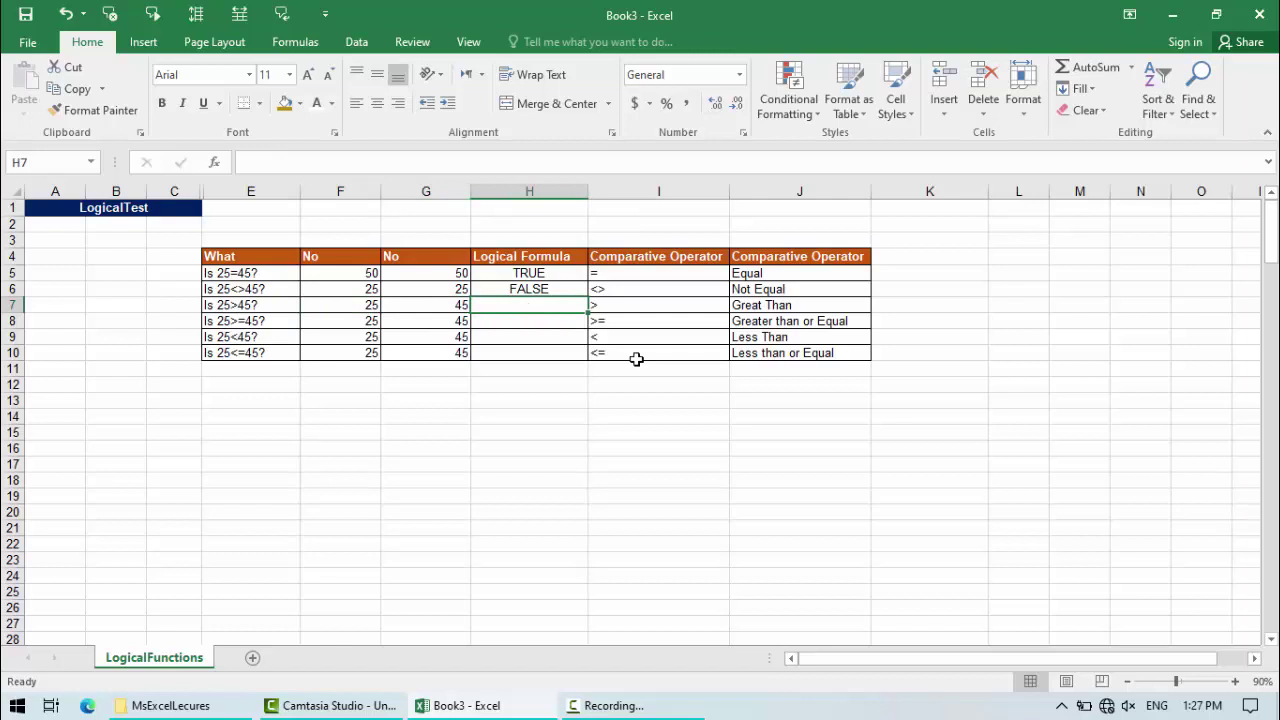
# Step: Enter the greater-than formula =F7>G7 in H7
pyautogui.write('=')
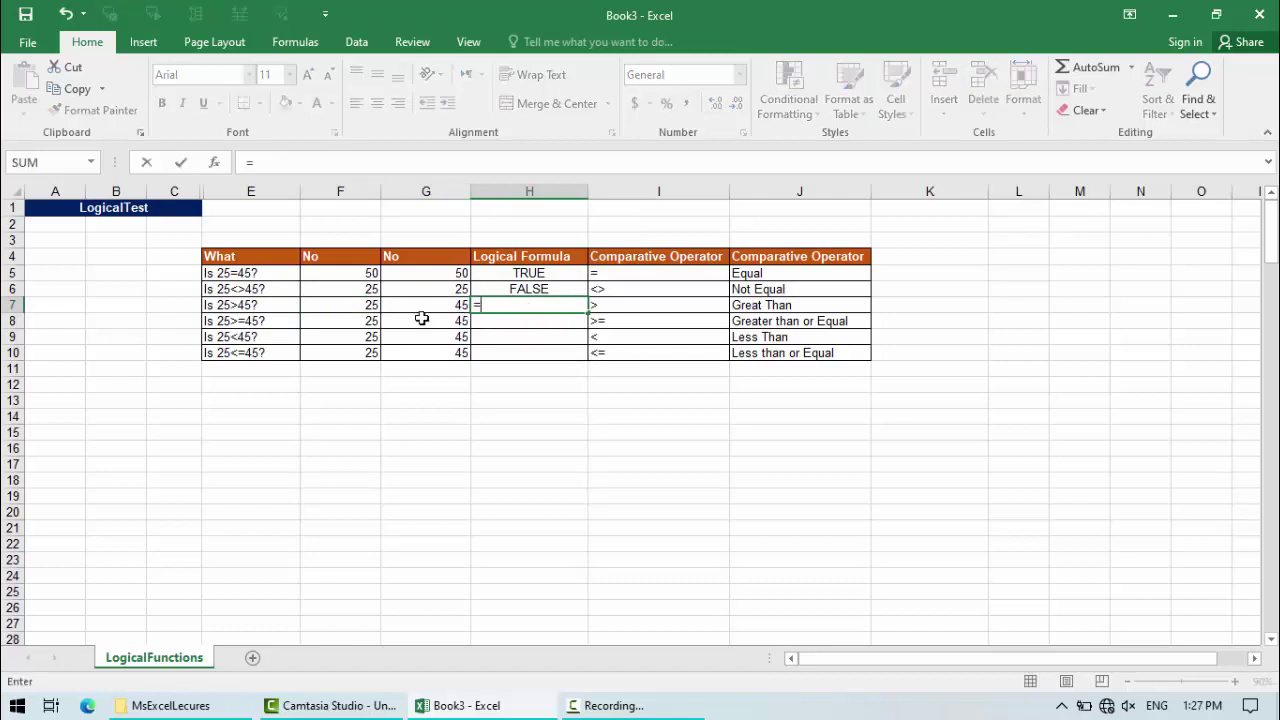
pyautogui.click(352, 305)
pyautogui.write('>')
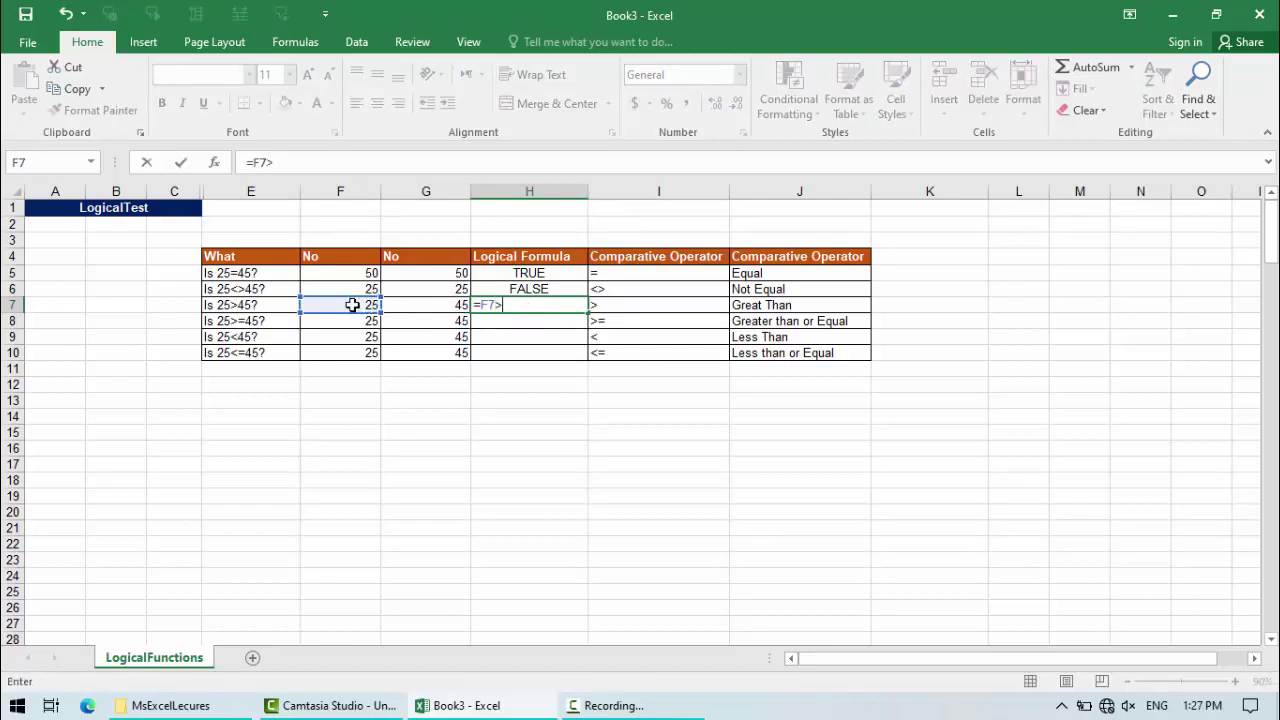
pyautogui.click(413, 302)
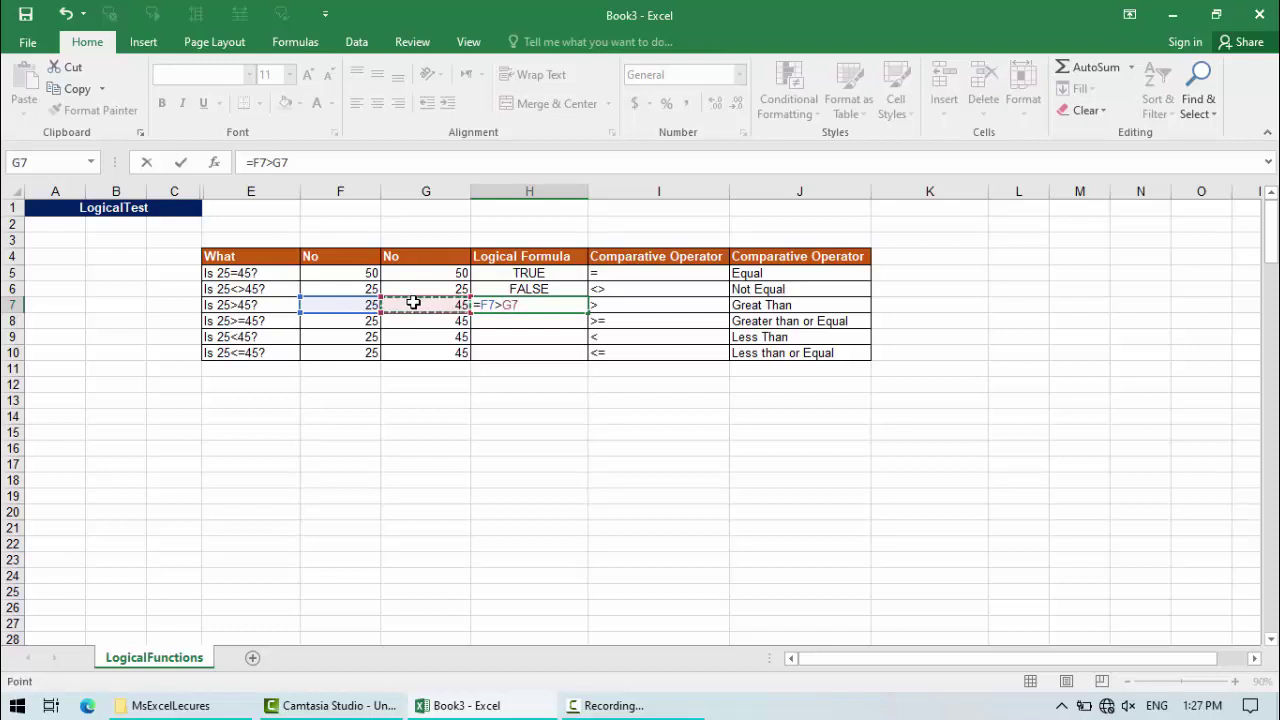
pyautogui.press('Return')
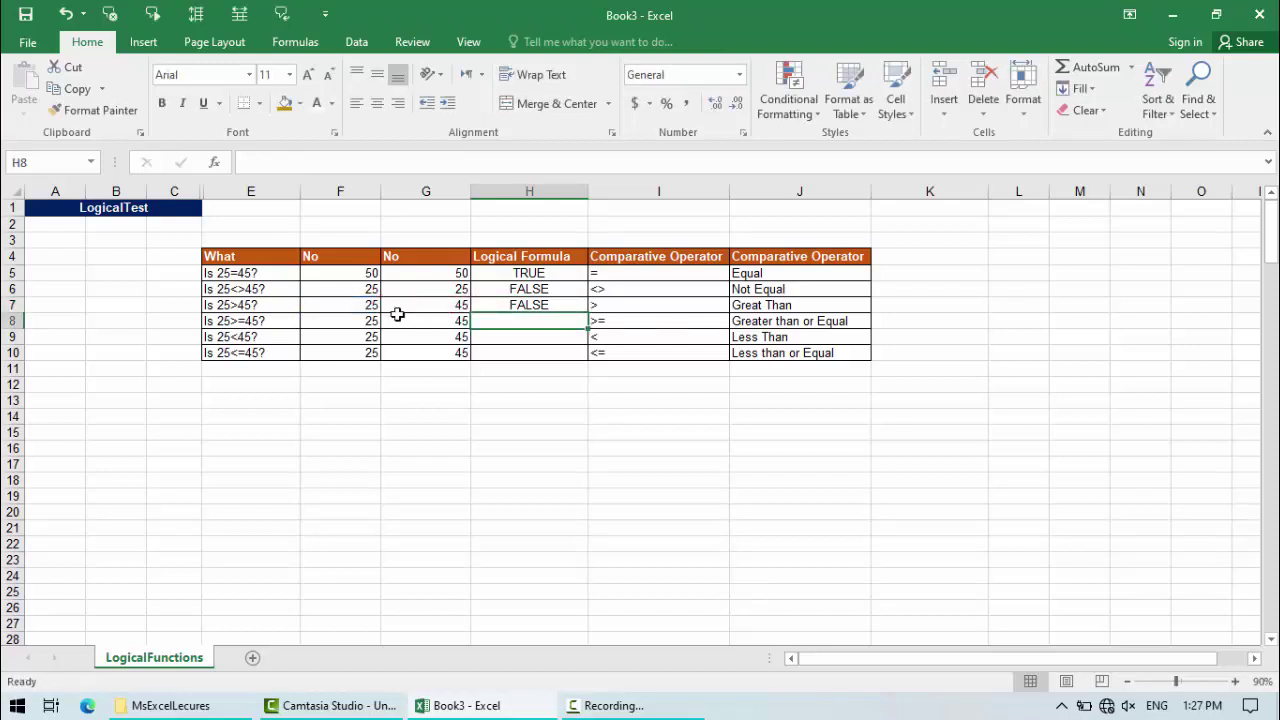
# Step: Change F7 to 50 so H7 returns TRUE against 45
pyautogui.click(366, 305)
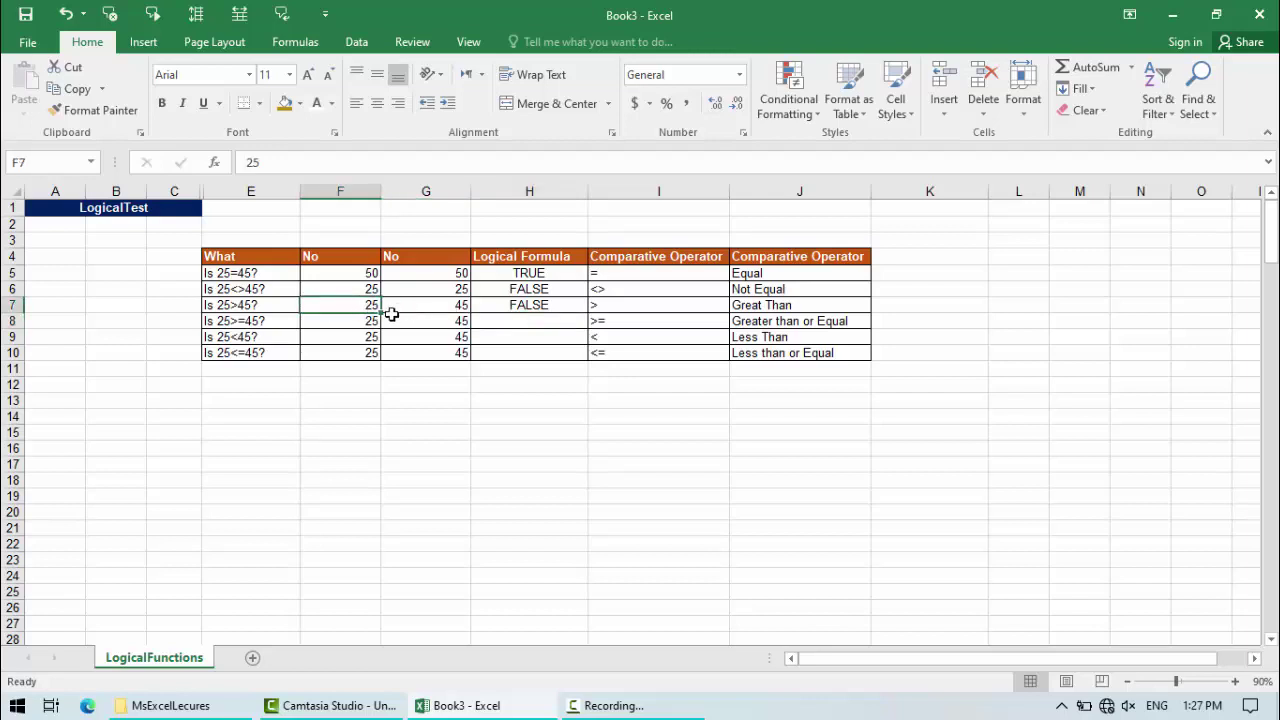
pyautogui.write('50')
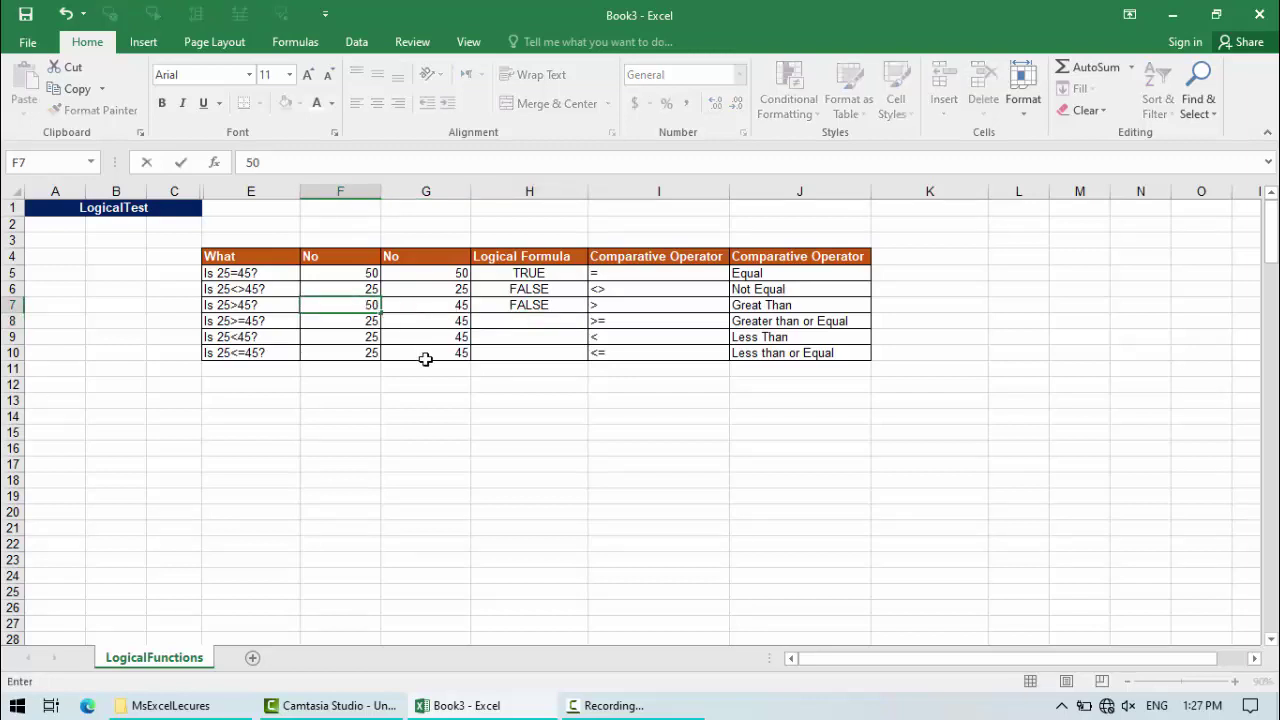
pyautogui.click(424, 354)
pyautogui.click(533, 305)
pyautogui.moveTo(533, 305); pyautogui.dragTo(355, 305)
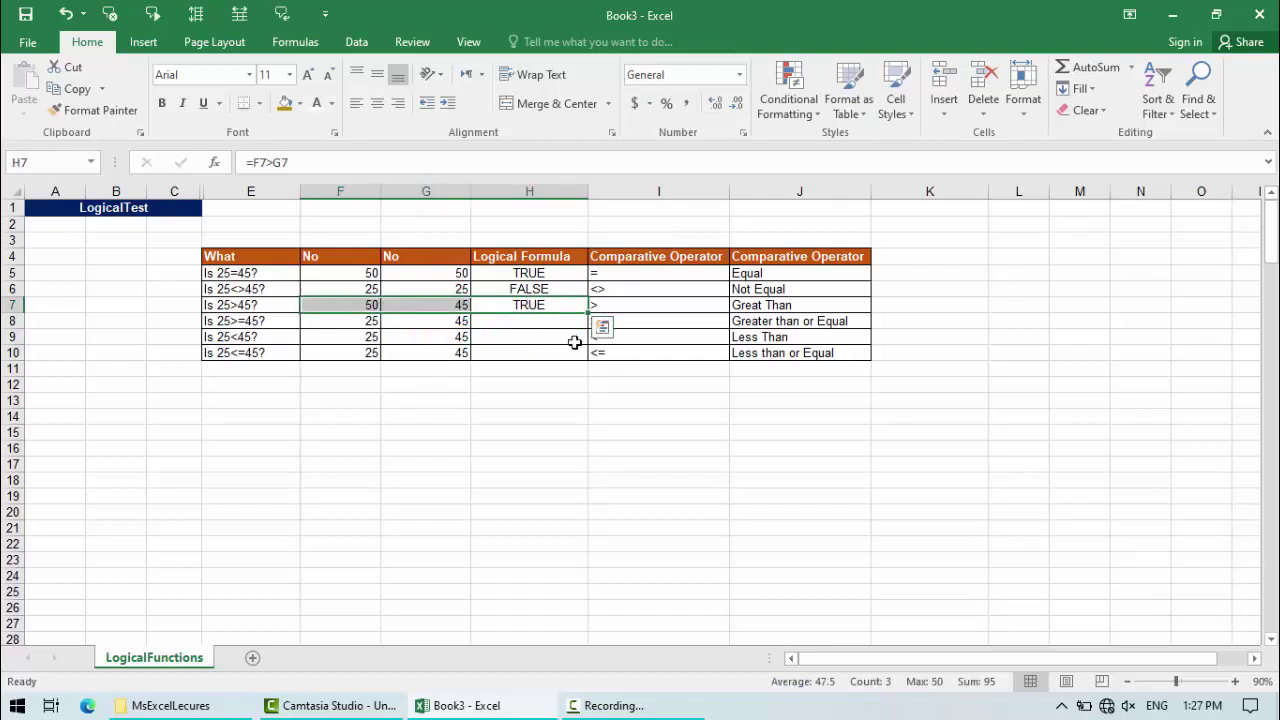
pyautogui.click(529, 321)
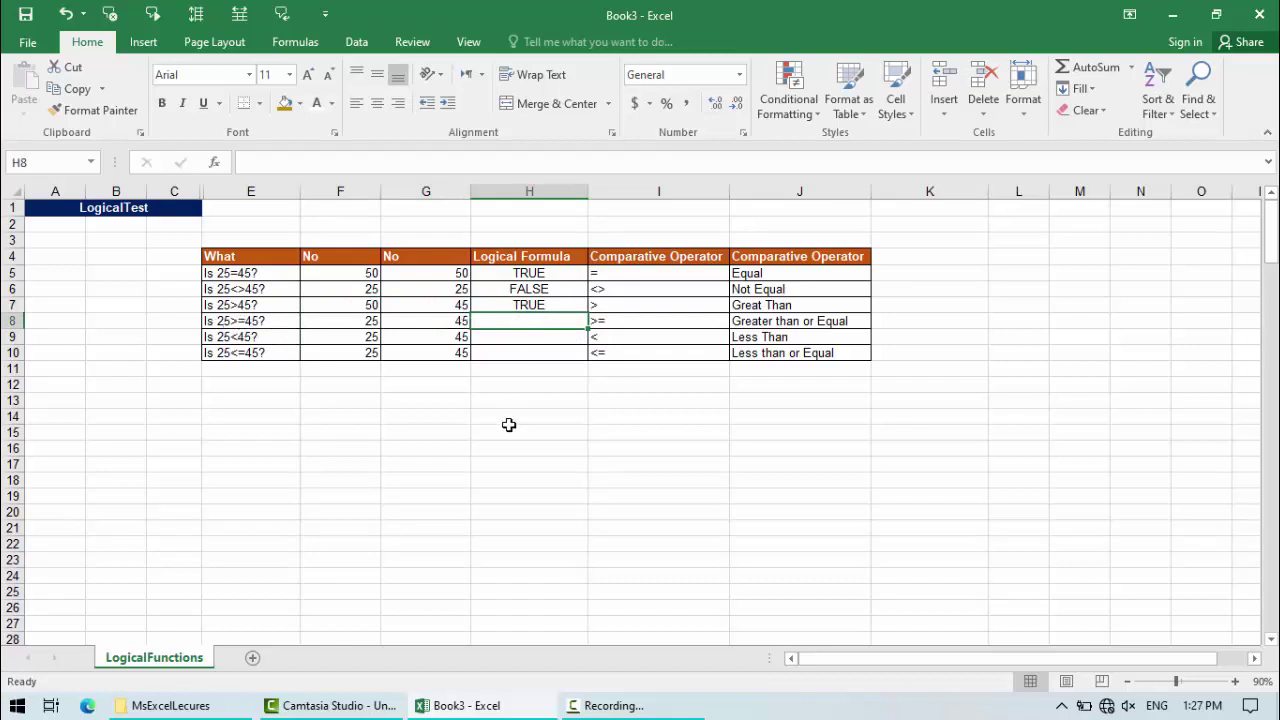
# Step: Enter =F8>=G8 in H8, returning FALSE for 25 versus 45
pyautogui.write('=')
pyautogui.click(366, 322)
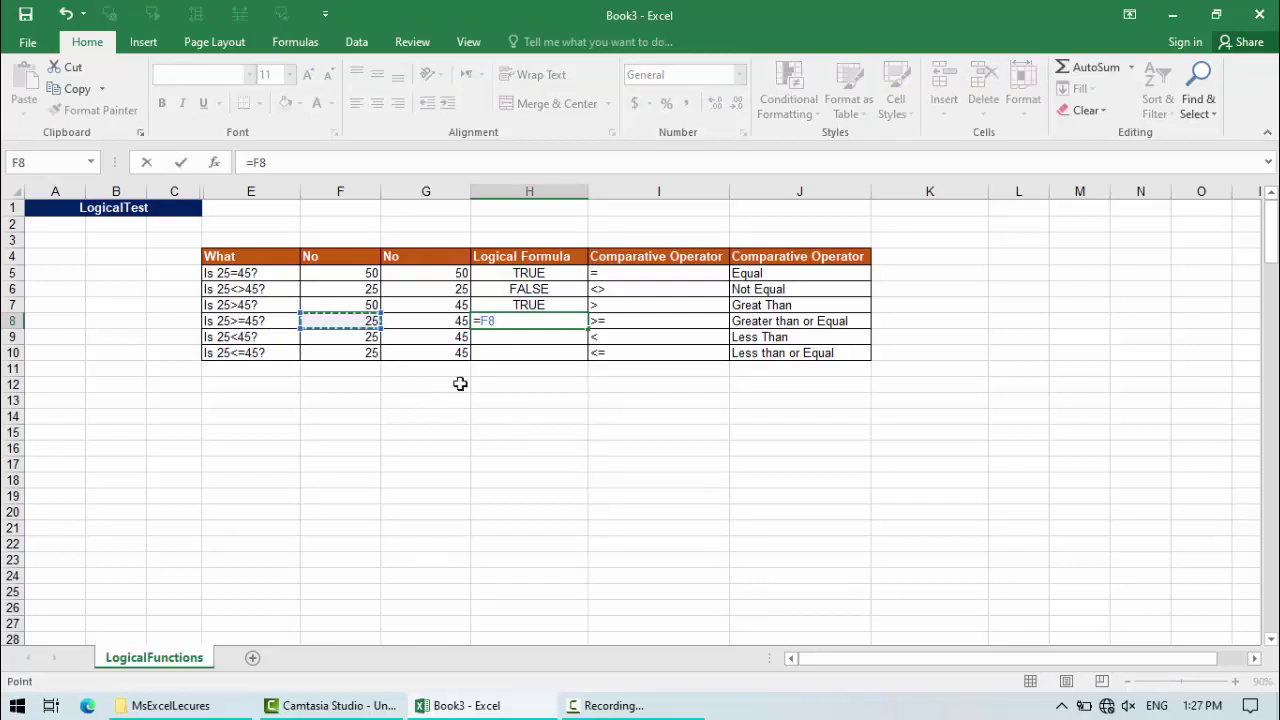
pyautogui.write('>=')
pyautogui.click(452, 322)
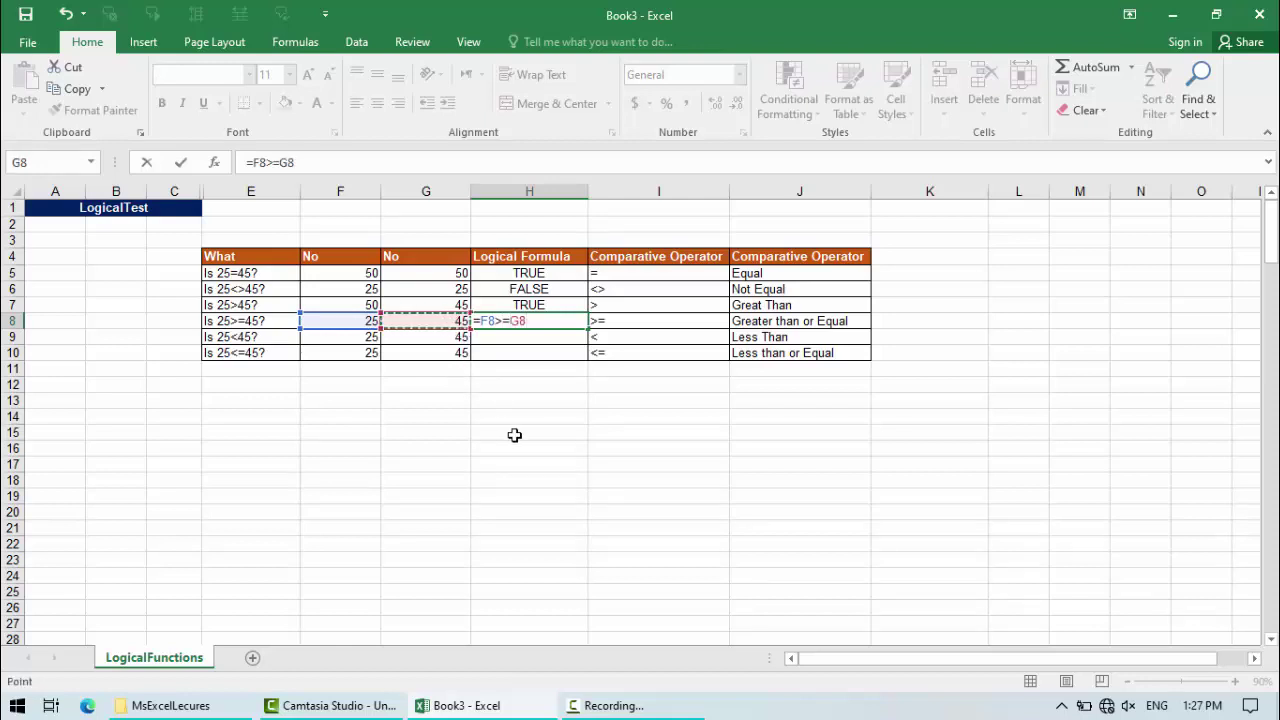
pyautogui.press('Return')
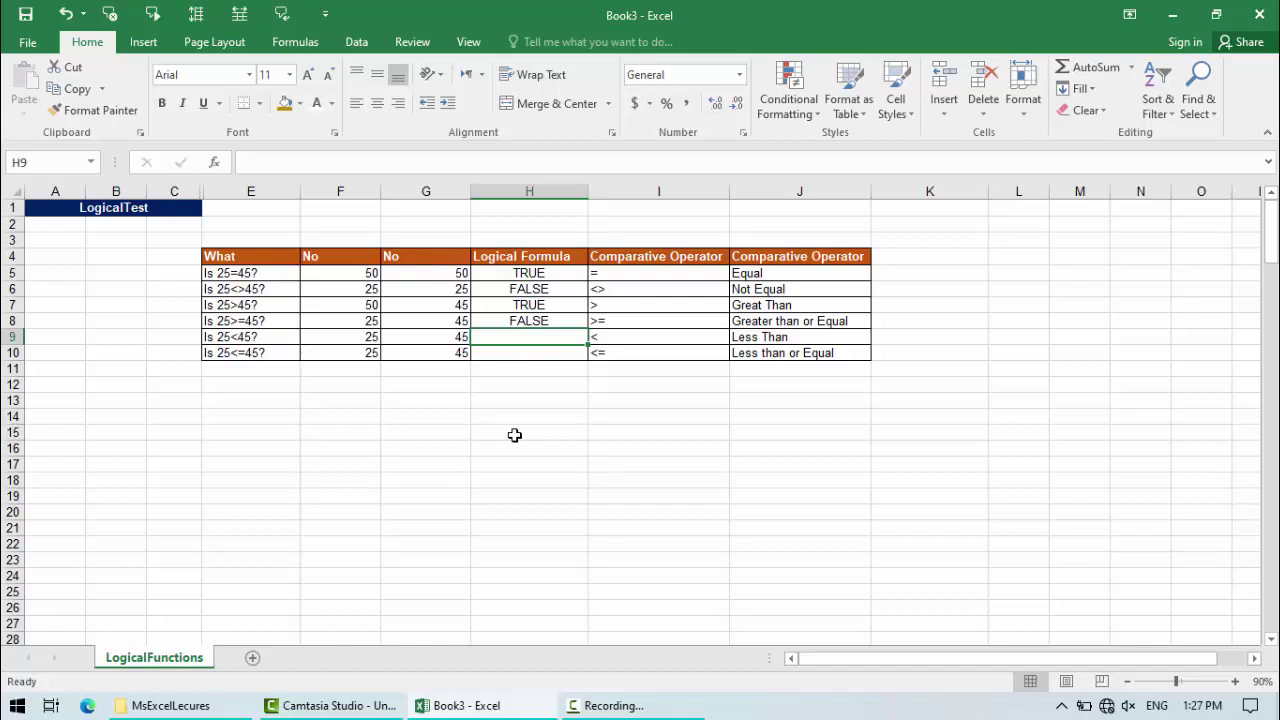
# Step: Enter the less-than formula =F9<G9 in H9
pyautogui.click(316, 341)
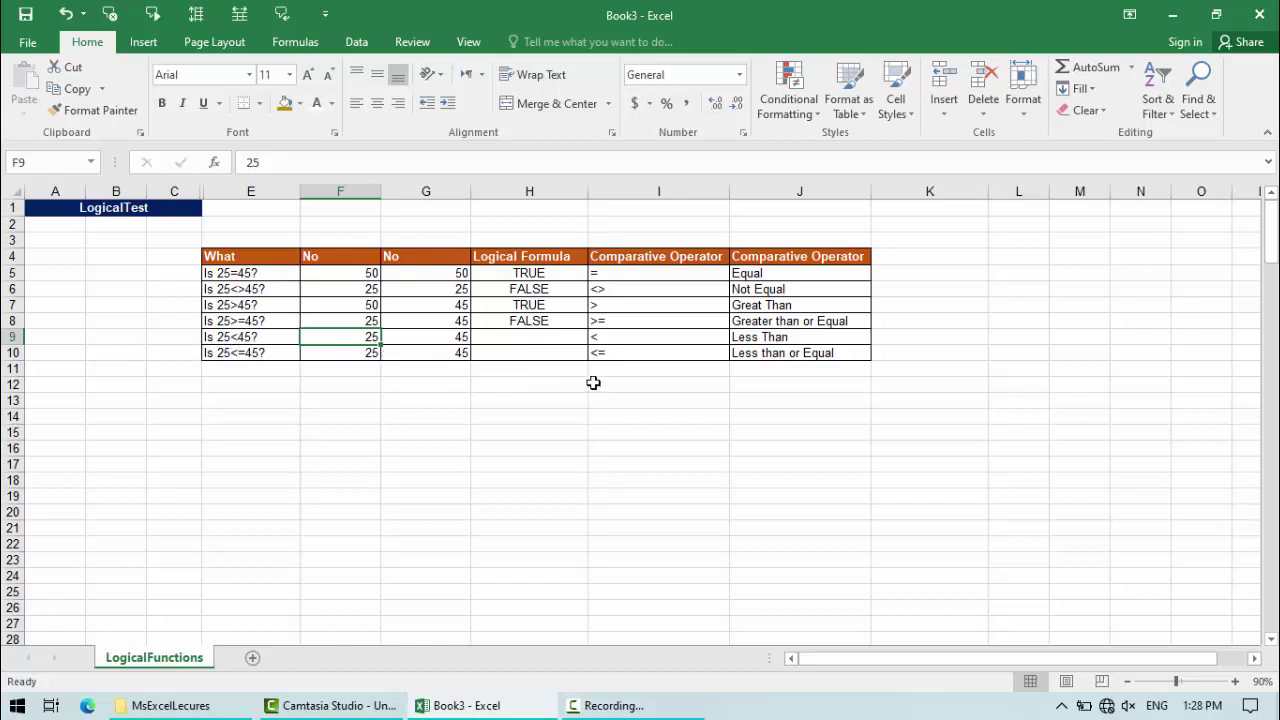
pyautogui.click(556, 340)
pyautogui.write('=')
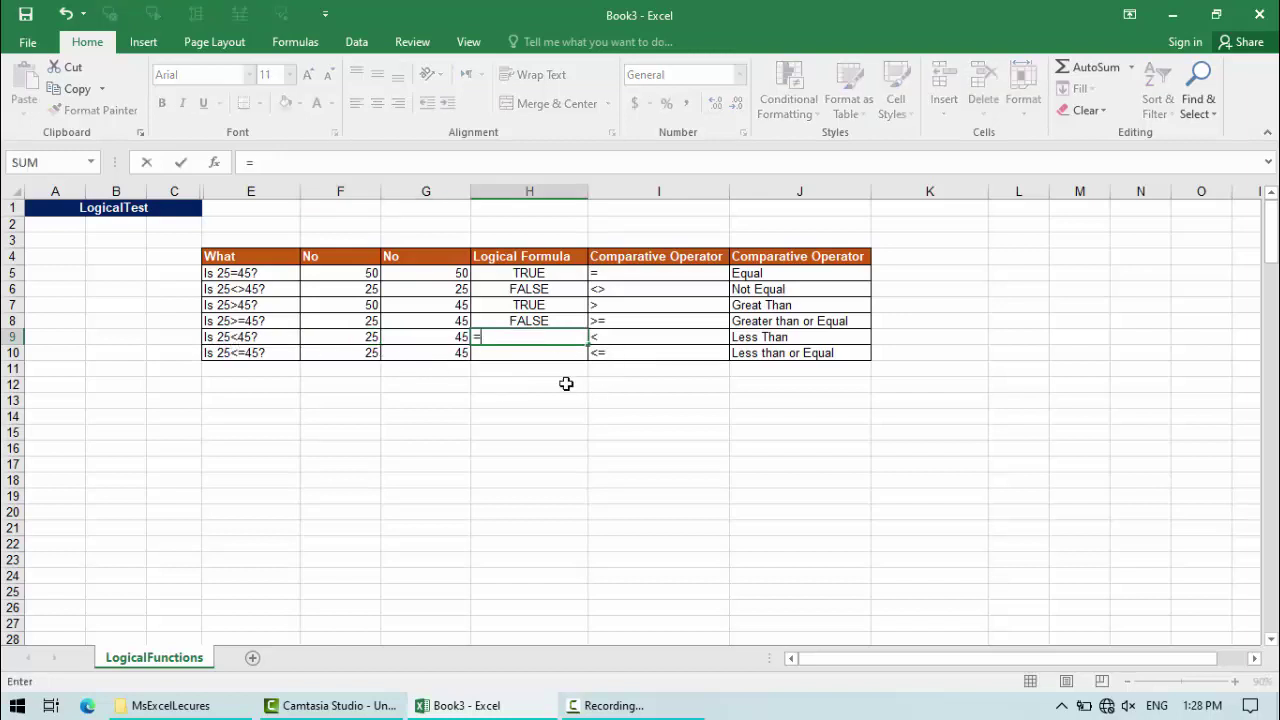
pyautogui.click(367, 337)
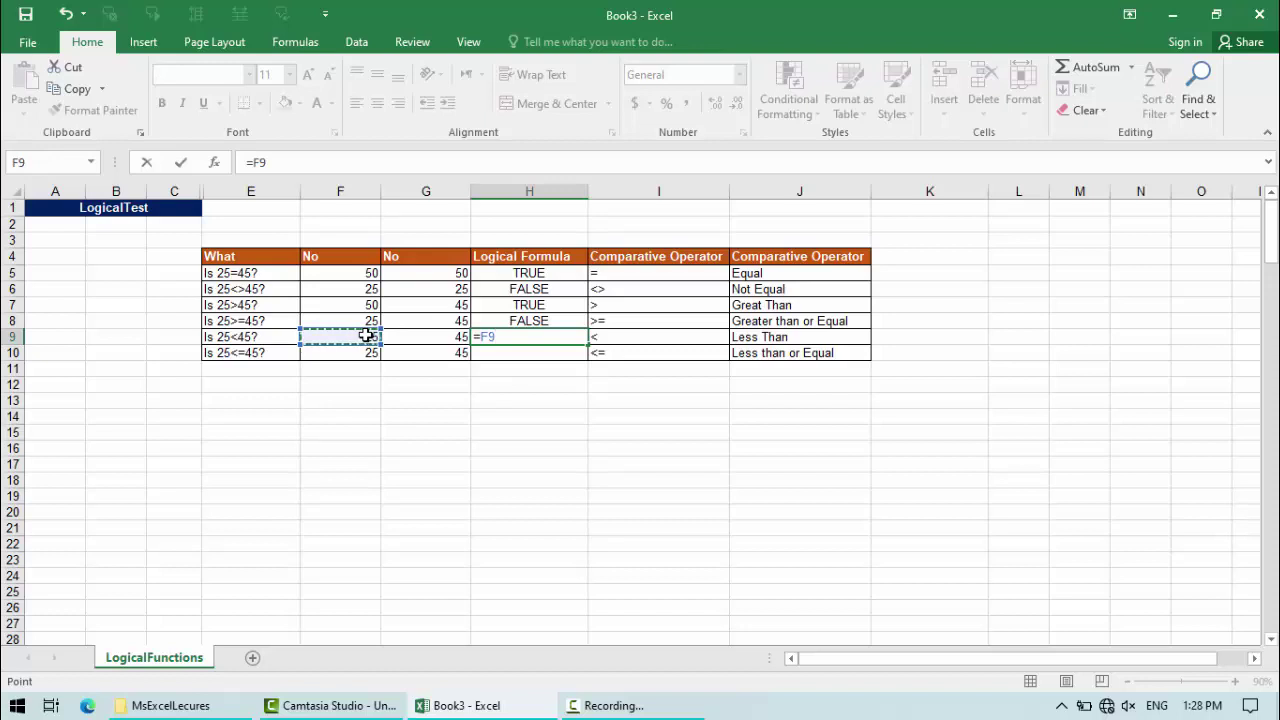
pyautogui.write('<')
pyautogui.click(436, 337)
pyautogui.press('Return')
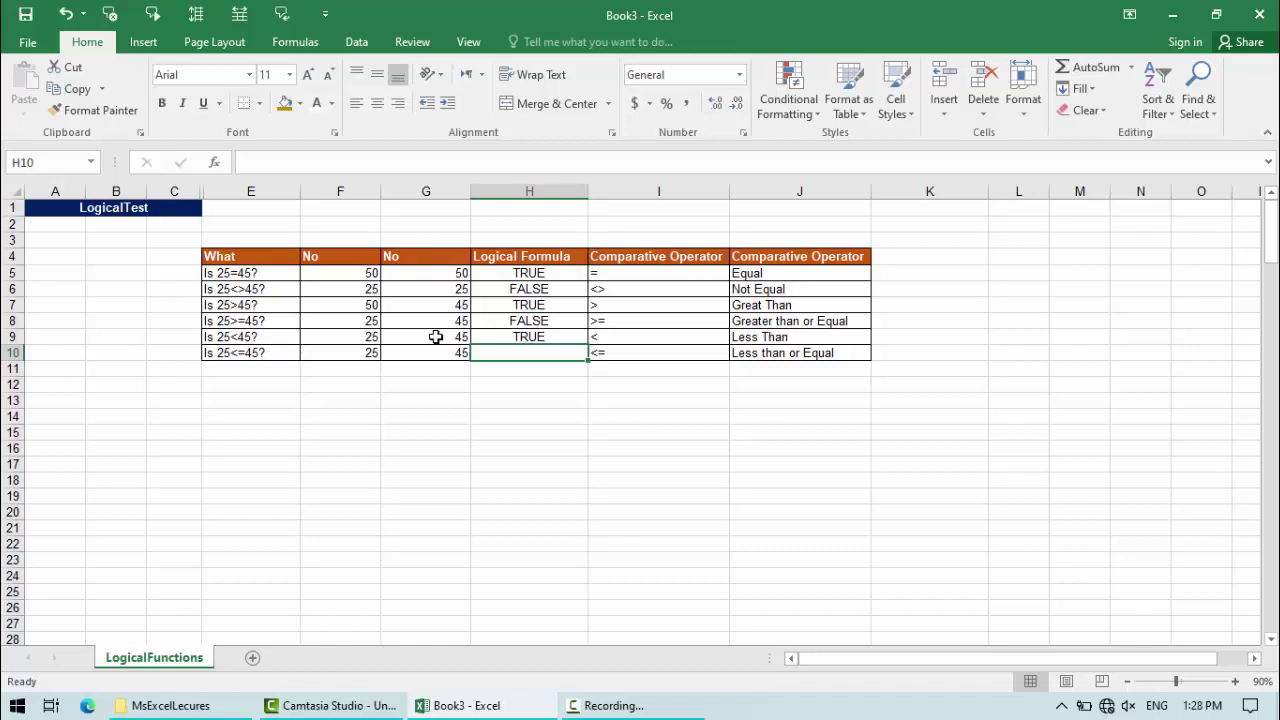
# Step: Change F9 to 66 so H9's less-than test returns FALSE
pyautogui.click(367, 337)
pyautogui.write('66')
pyautogui.press('Return')
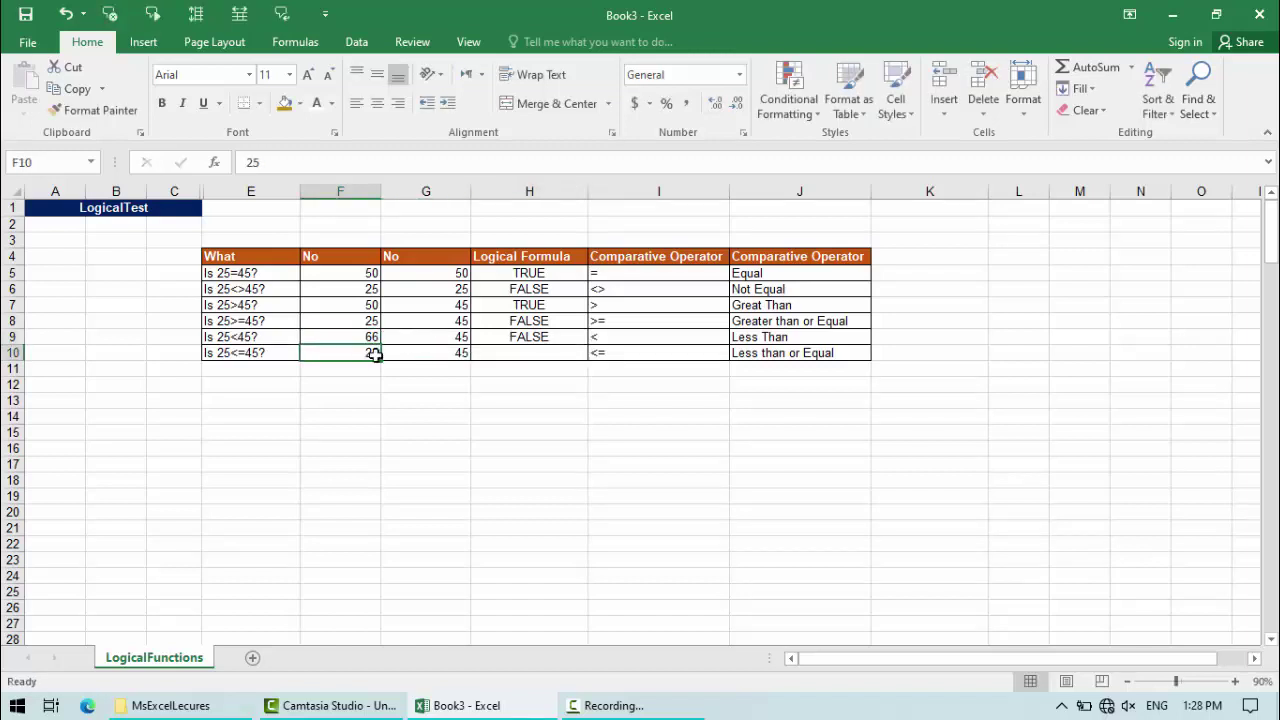
pyautogui.click(526, 337)
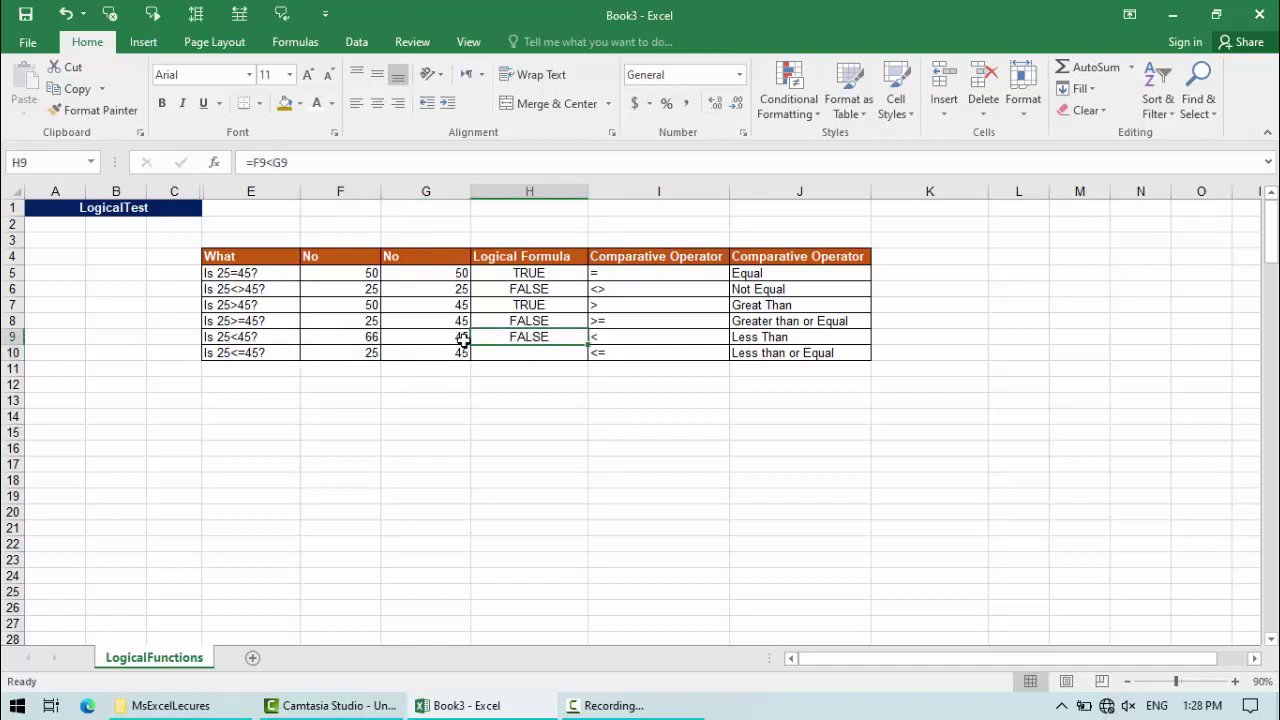
pyautogui.click(512, 356)
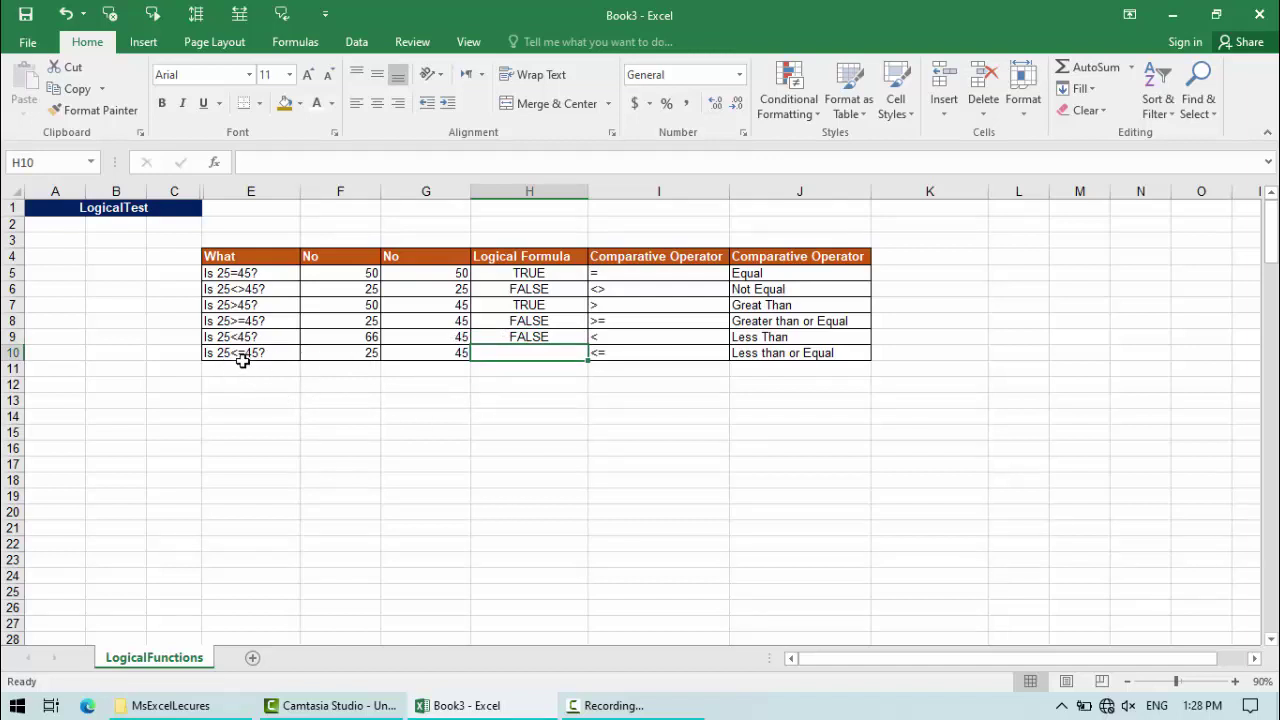
# Step: Enter =F10<=G10 in H10 so it returns TRUE for 25<=45
pyautogui.write('=')
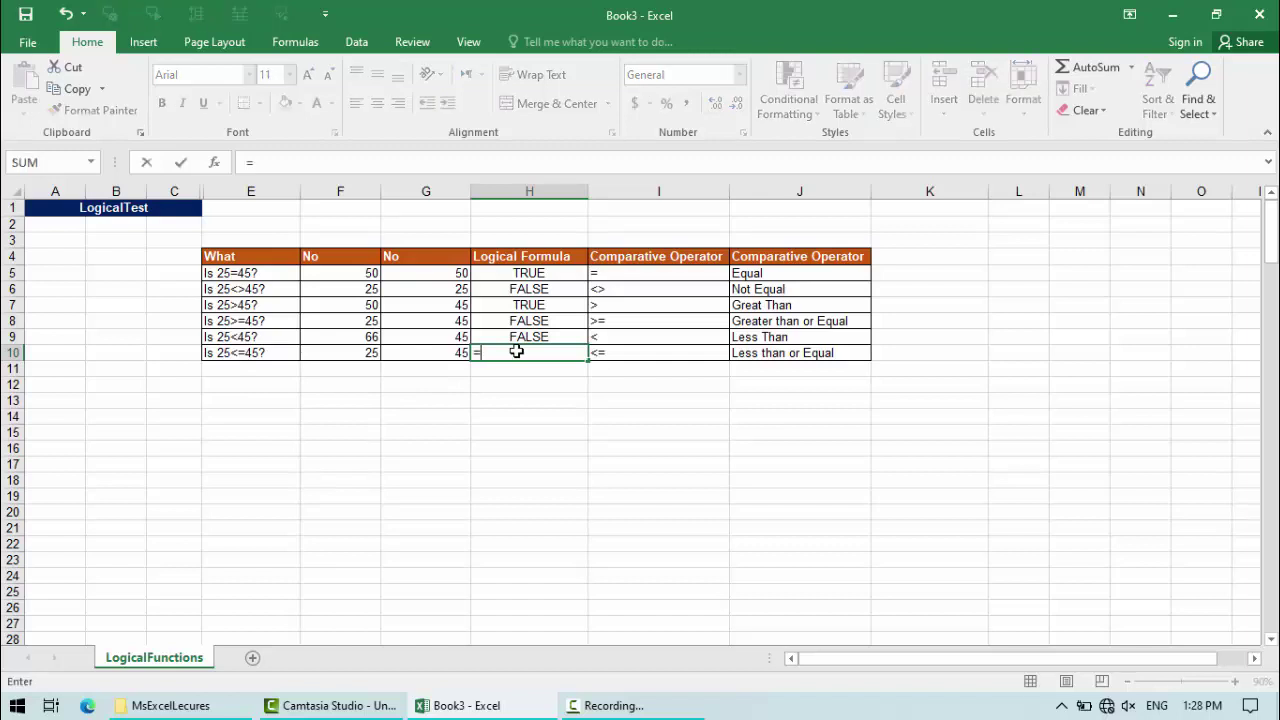
pyautogui.click(368, 353)
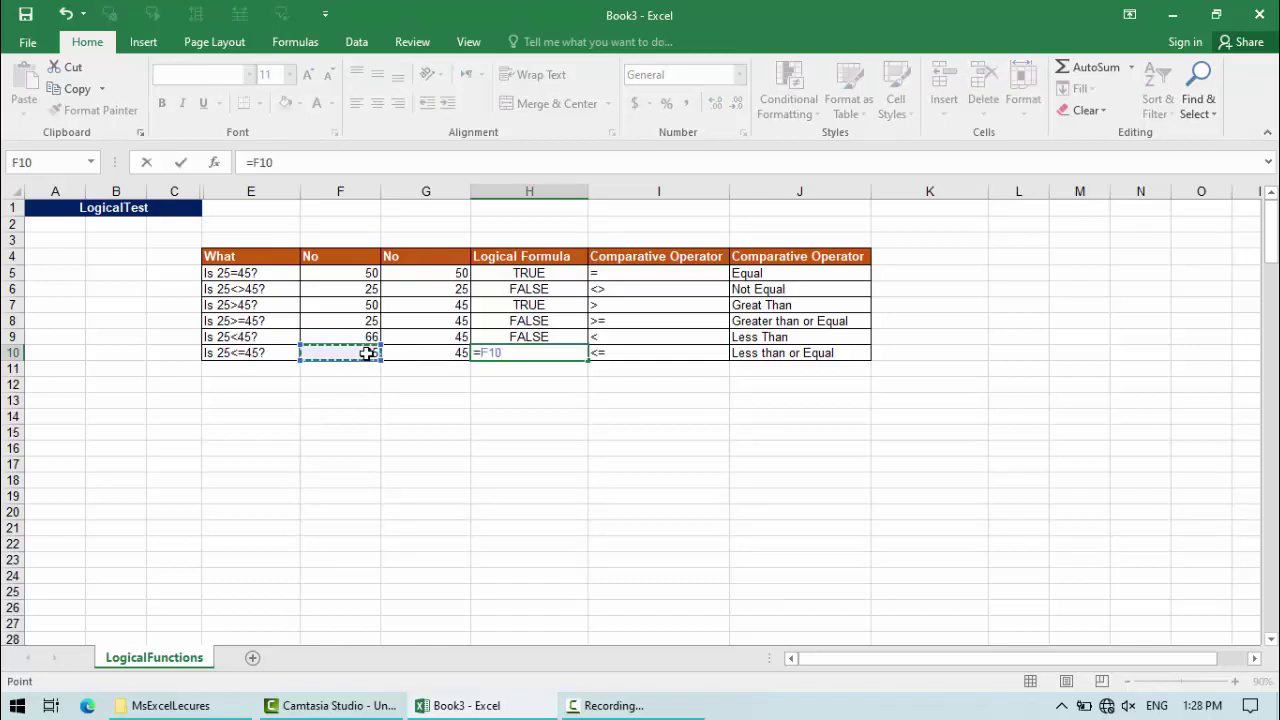
pyautogui.write('<=')
pyautogui.click(415, 354)
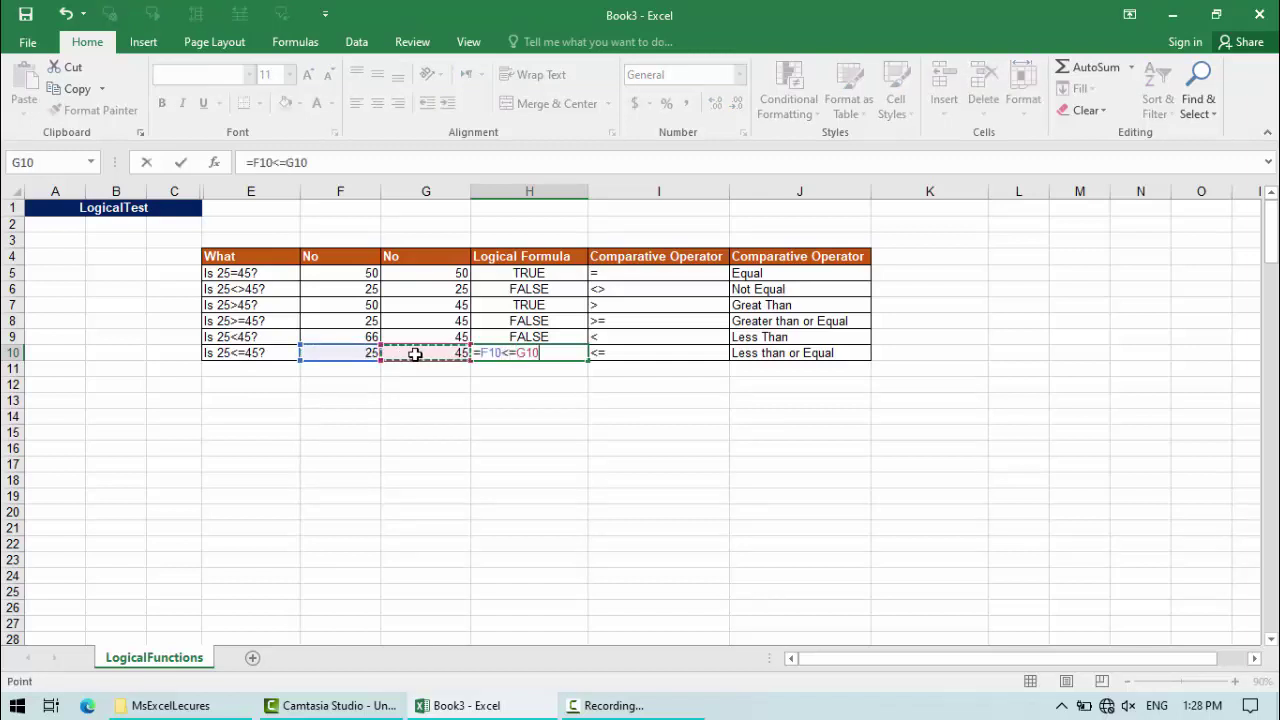
pyautogui.press('Return')
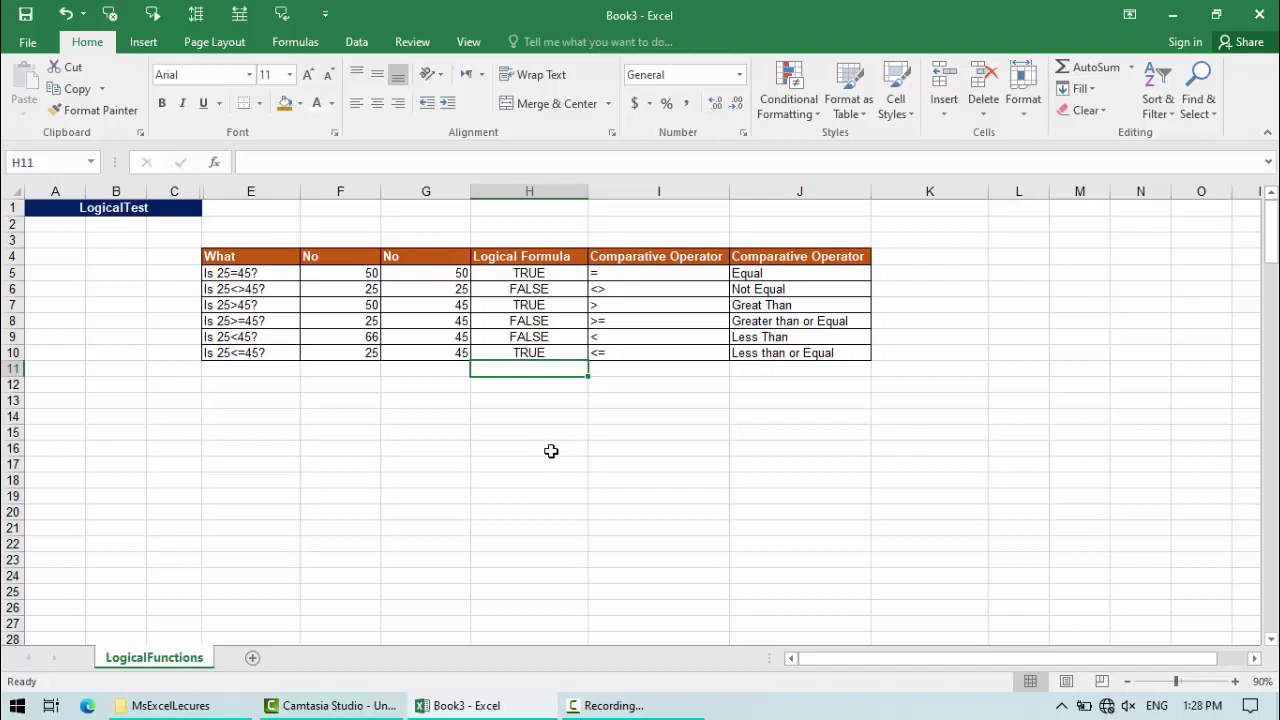
# Step: Handwrite 'Test' beside the table and circle it with the screen pen
pyautogui.moveTo(988, 247)
pyautogui.mouseDown()
pyautogui.moveTo(983, 275)
pyautogui.moveTo(993, 236)
pyautogui.moveTo(1033, 262)
pyautogui.moveTo(1022, 270)
pyautogui.mouseUp()
pyautogui.moveTo(1048, 232); pyautogui.dragTo(1046, 268)
pyautogui.moveTo(1035, 248)
pyautogui.mouseDown()
pyautogui.moveTo(1083, 218)
pyautogui.moveTo(1185, 211)
pyautogui.mouseUp()
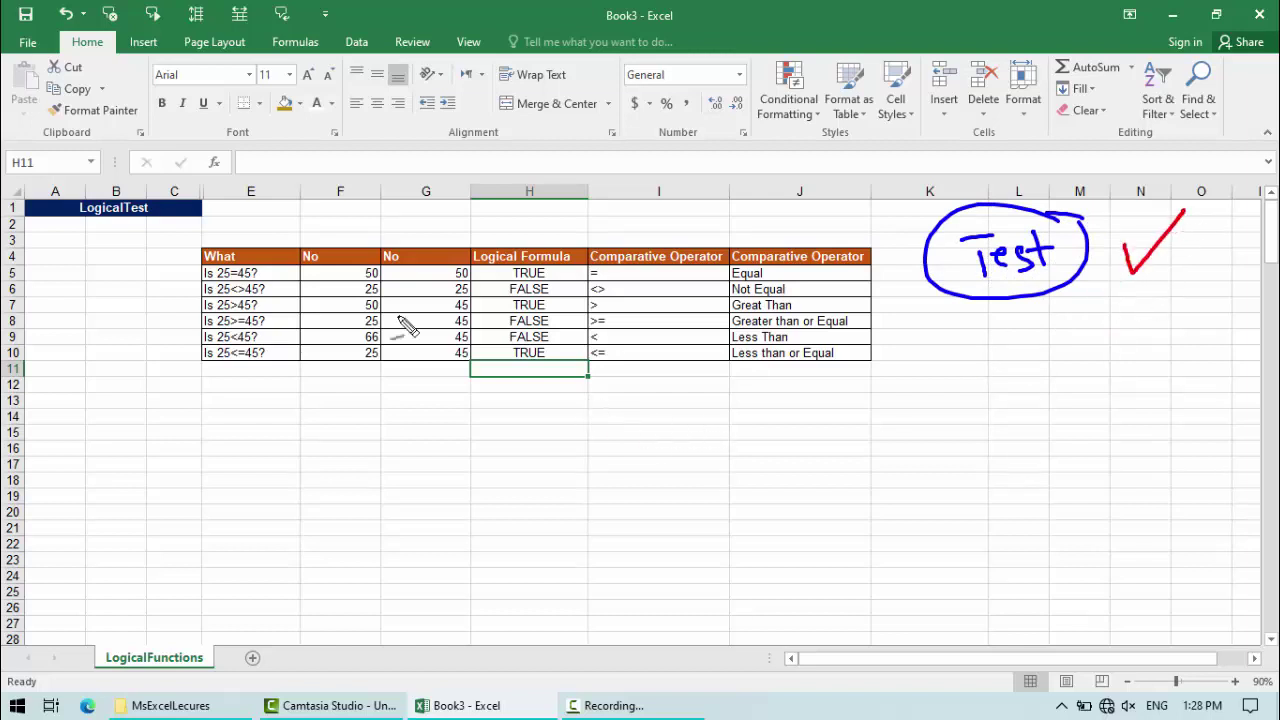
# Step: Draw red loops around the LogicalTest title and operator symbols, then undo them
pyautogui.moveTo(162, 188)
pyautogui.mouseDown()
pyautogui.moveTo(68, 258)
pyautogui.moveTo(165, 190)
pyautogui.mouseUp()
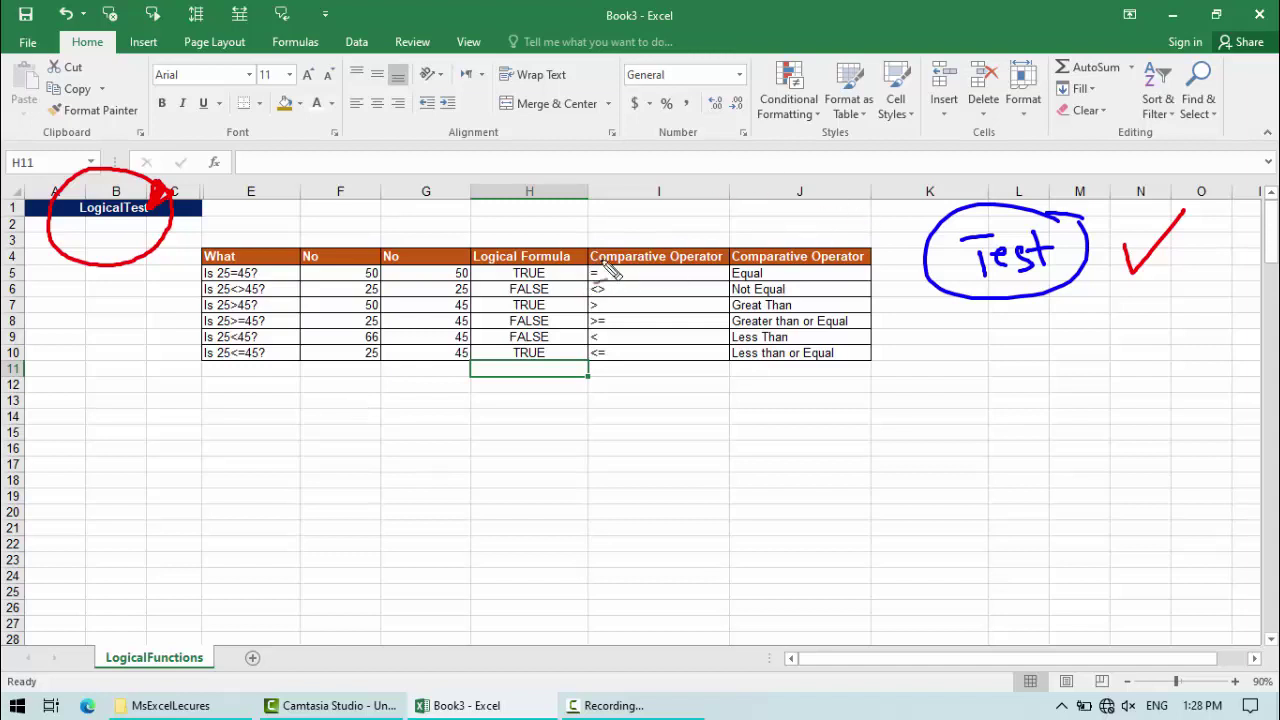
pyautogui.moveTo(607, 268); pyautogui.dragTo(624, 300)
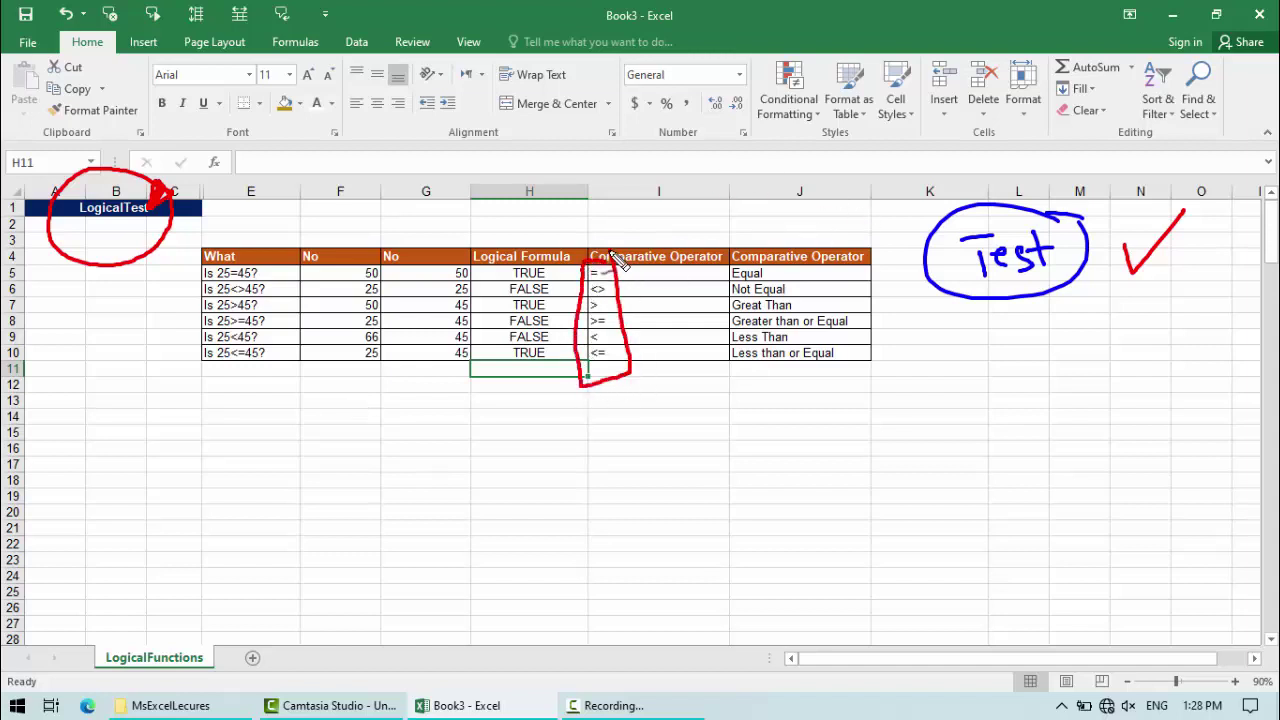
pyautogui.hotkey('ctrl', 'z')
pyautogui.hotkey('ctrl', 'z')
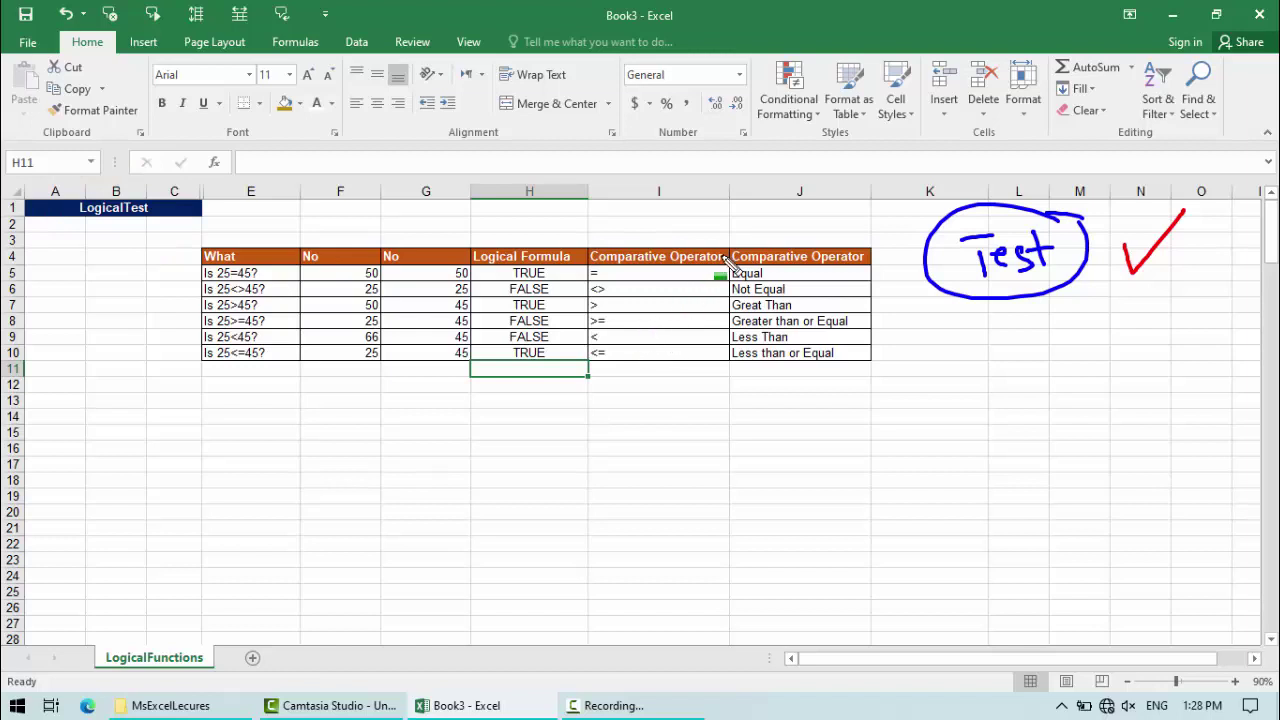
# Step: Highlight operator names J4:J10 green and symbols I4:I10 magenta, and handwrite 'Names' above
pyautogui.moveTo(728, 256); pyautogui.dragTo(880, 378)
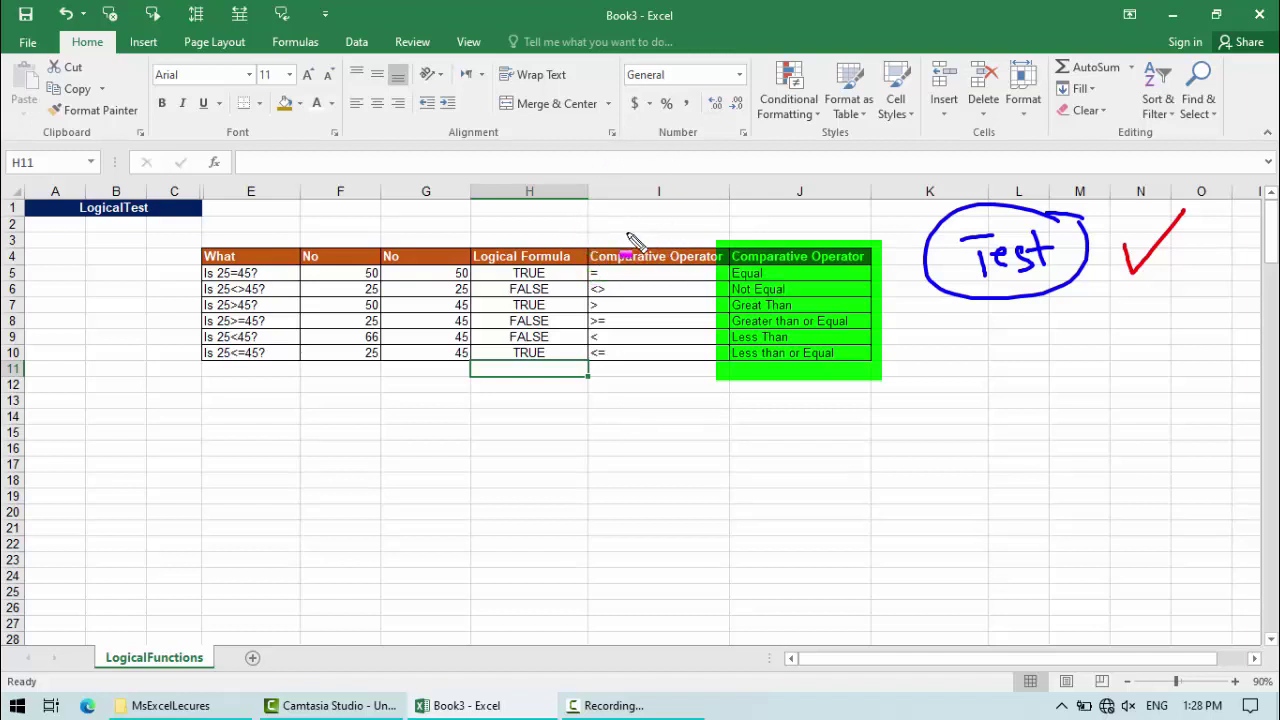
pyautogui.moveTo(716, 241); pyautogui.dragTo(588, 383)
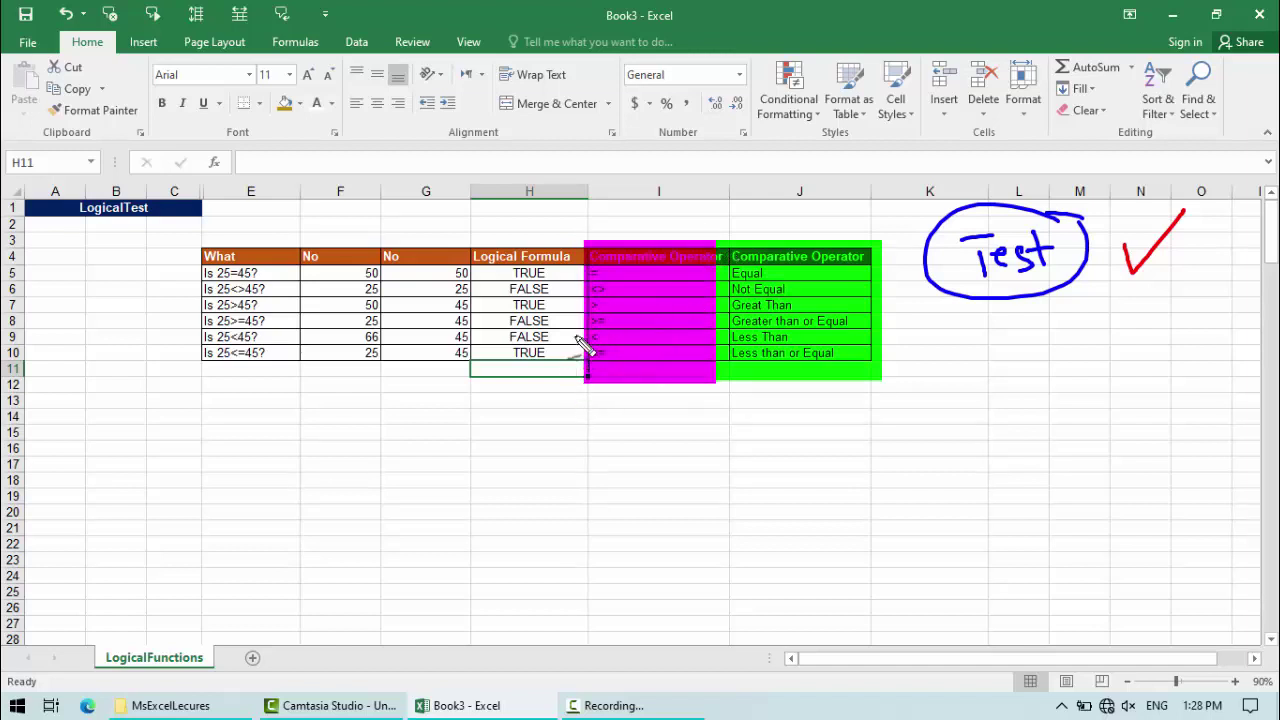
pyautogui.moveTo(609, 206)
pyautogui.mouseDown()
pyautogui.moveTo(672, 222)
pyautogui.moveTo(748, 200)
pyautogui.moveTo(778, 206)
pyautogui.moveTo(826, 170)
pyautogui.mouseUp()
# Step: Strike through the 'Names' note and add extra handwritten marks around it
pyautogui.moveTo(815, 248); pyautogui.dragTo(819, 242)
pyautogui.moveTo(680, 236); pyautogui.dragTo(786, 170)
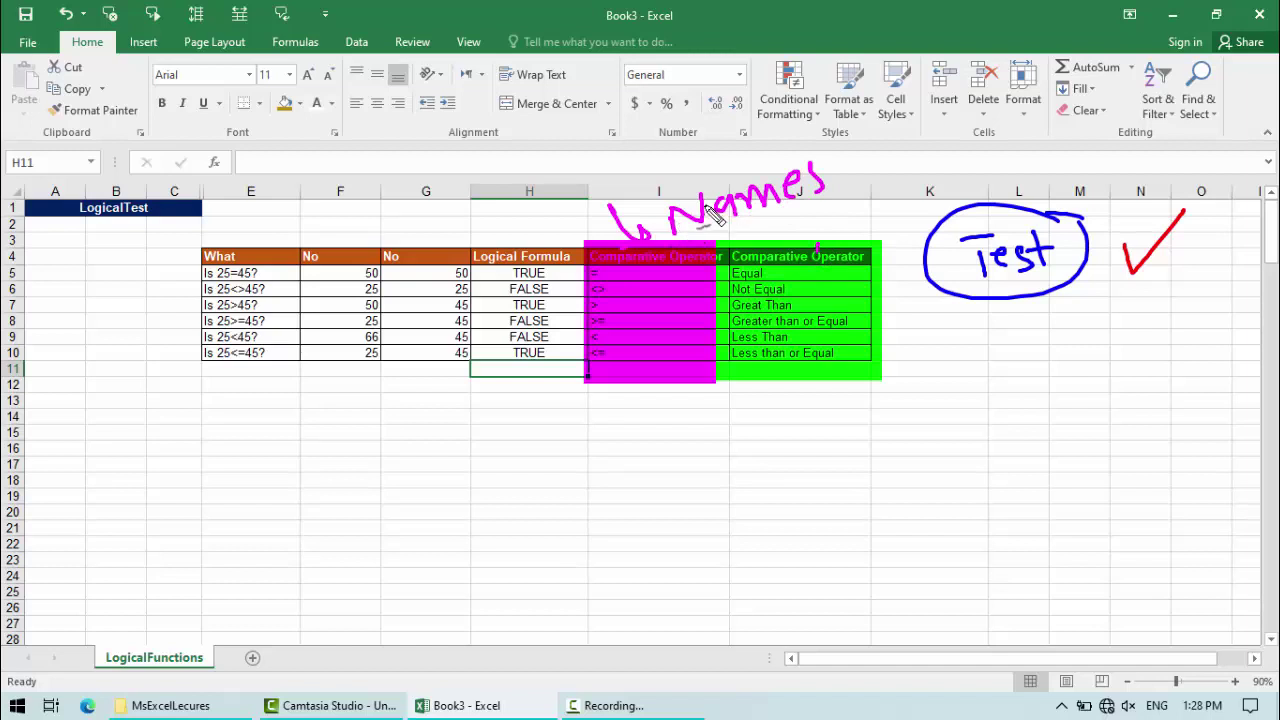
pyautogui.moveTo(706, 142)
pyautogui.mouseDown()
pyautogui.moveTo(662, 184)
pyautogui.moveTo(714, 160)
pyautogui.mouseUp()
pyautogui.moveTo(708, 132); pyautogui.dragTo(720, 130)
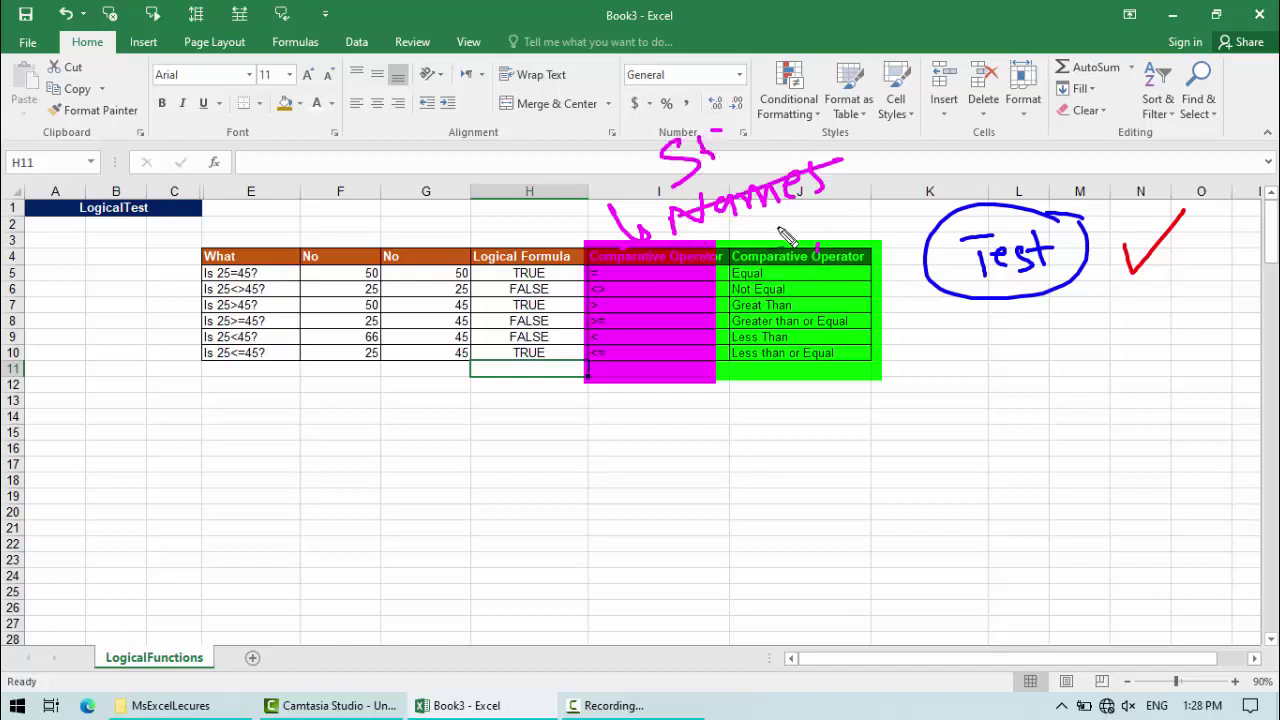
pyautogui.moveTo(772, 228); pyautogui.dragTo(832, 222)
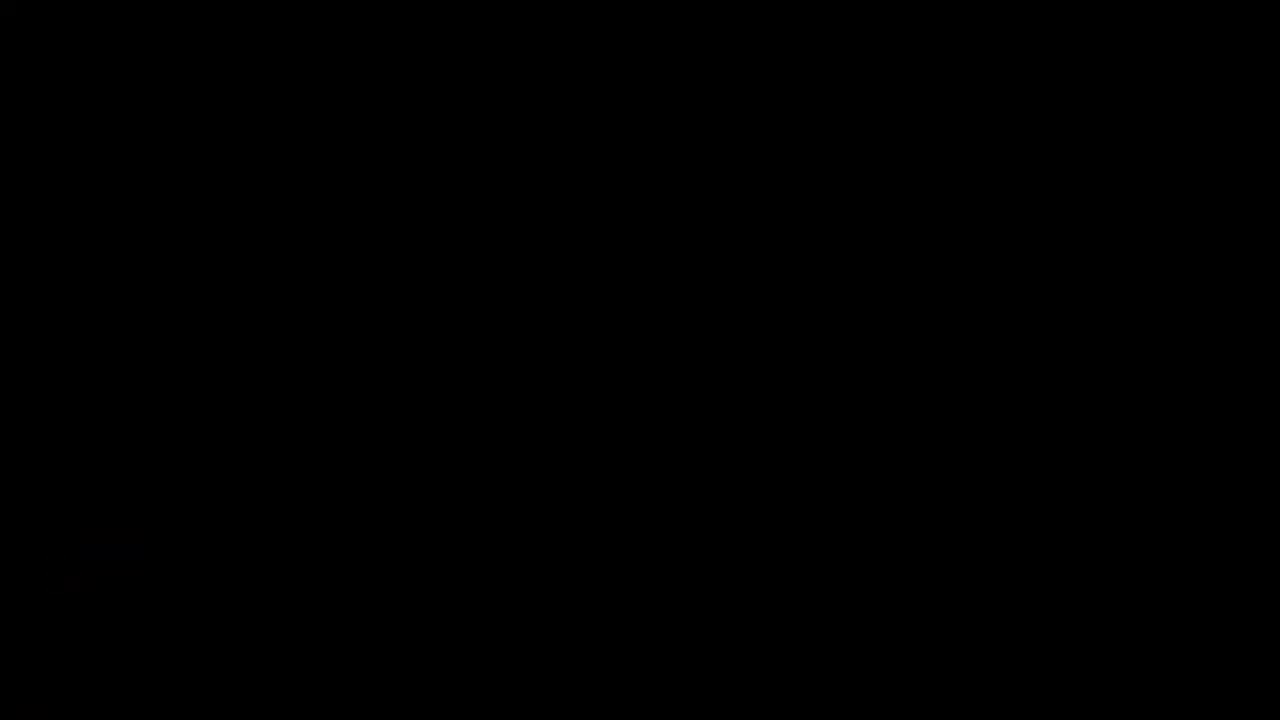